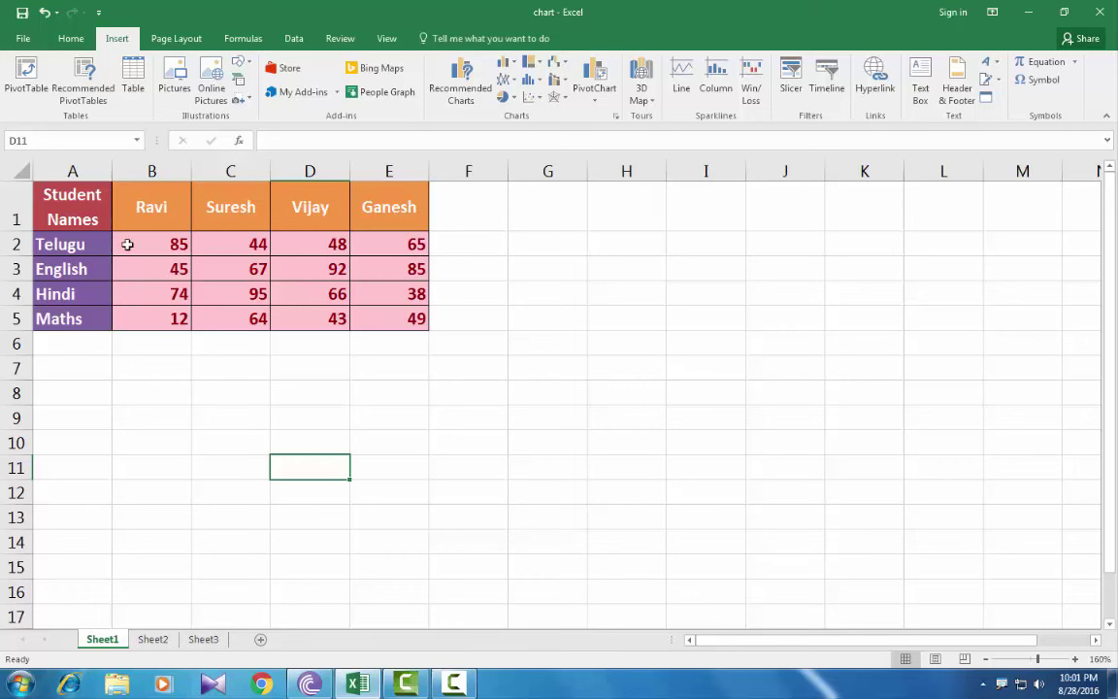
Step: Insert a clustered column chart of the marks table A1:E5, then delete it to start over
{"action": "left_click_drag", "start_coordinate": [45, 194], "coordinate": [389, 324]}
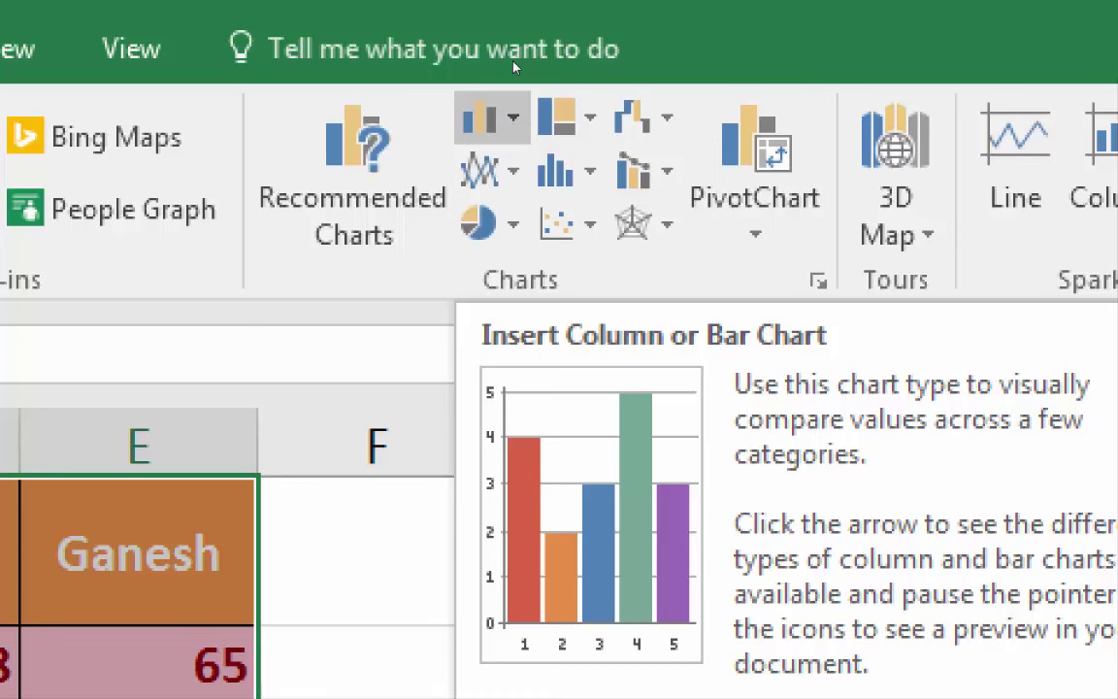
{"action": "left_click", "coordinate": [512, 118]}
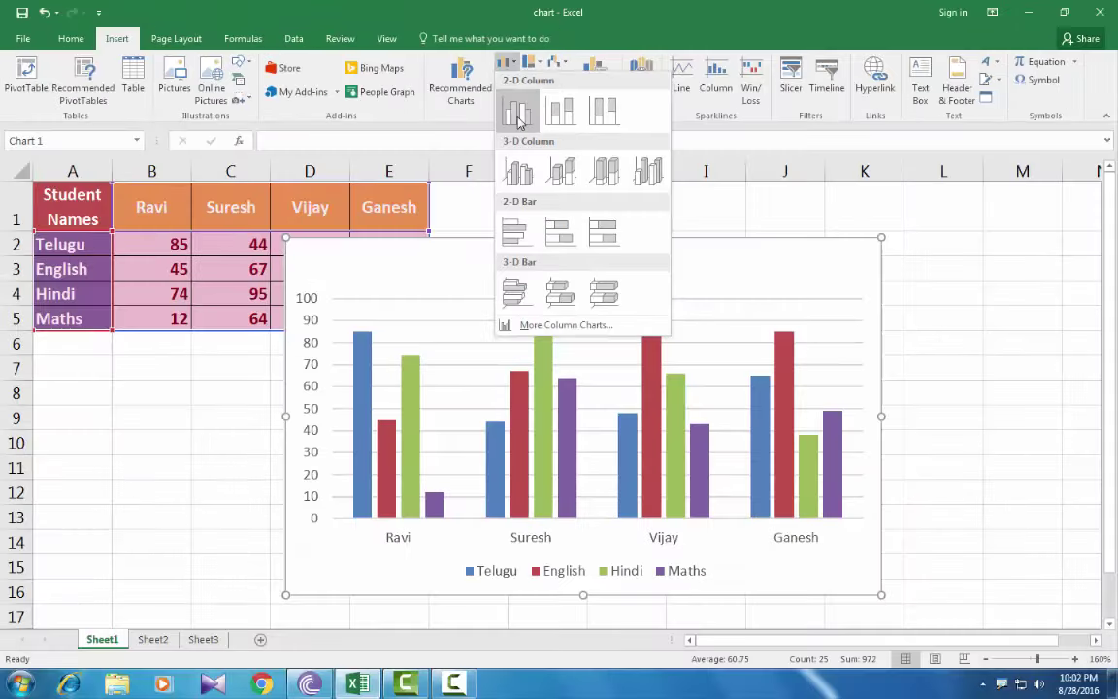
{"action": "left_click", "coordinate": [519, 117]}
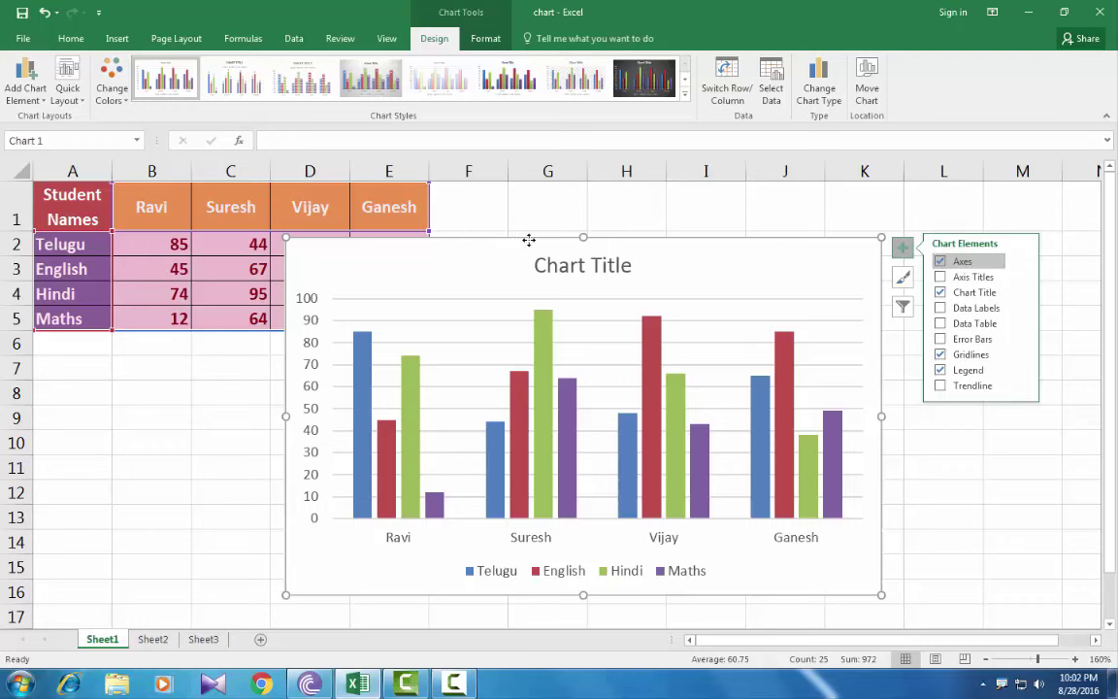
{"action": "left_click_drag", "start_coordinate": [528, 240], "coordinate": [655, 234]}
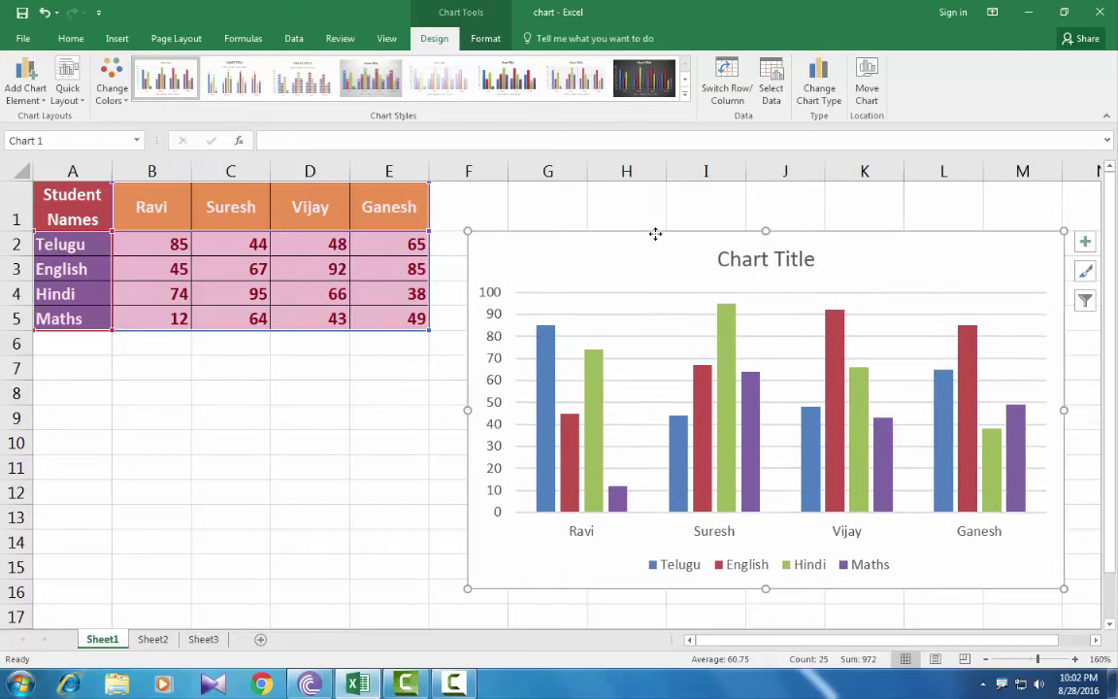
{"action": "key", "text": "Delete"}
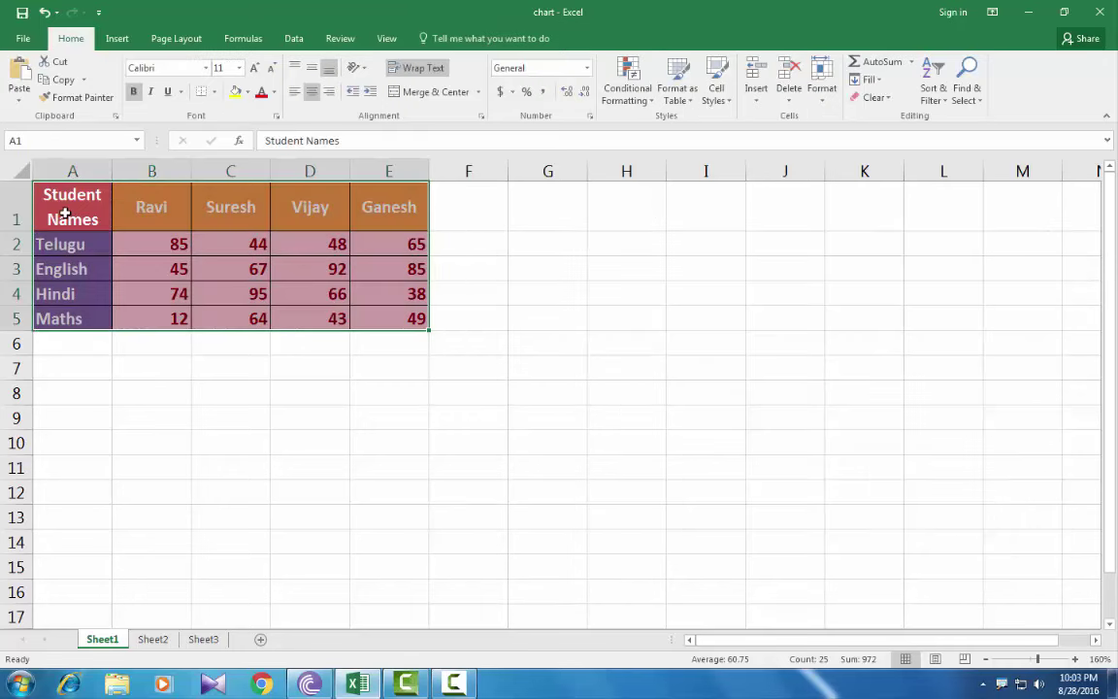
Step: Insert a clustered column chart of A1:E5 again and place it beside the table over columns G–M
{"action": "left_click_drag", "start_coordinate": [58, 198], "coordinate": [371, 318]}
{"action": "left_click", "coordinate": [117, 40]}
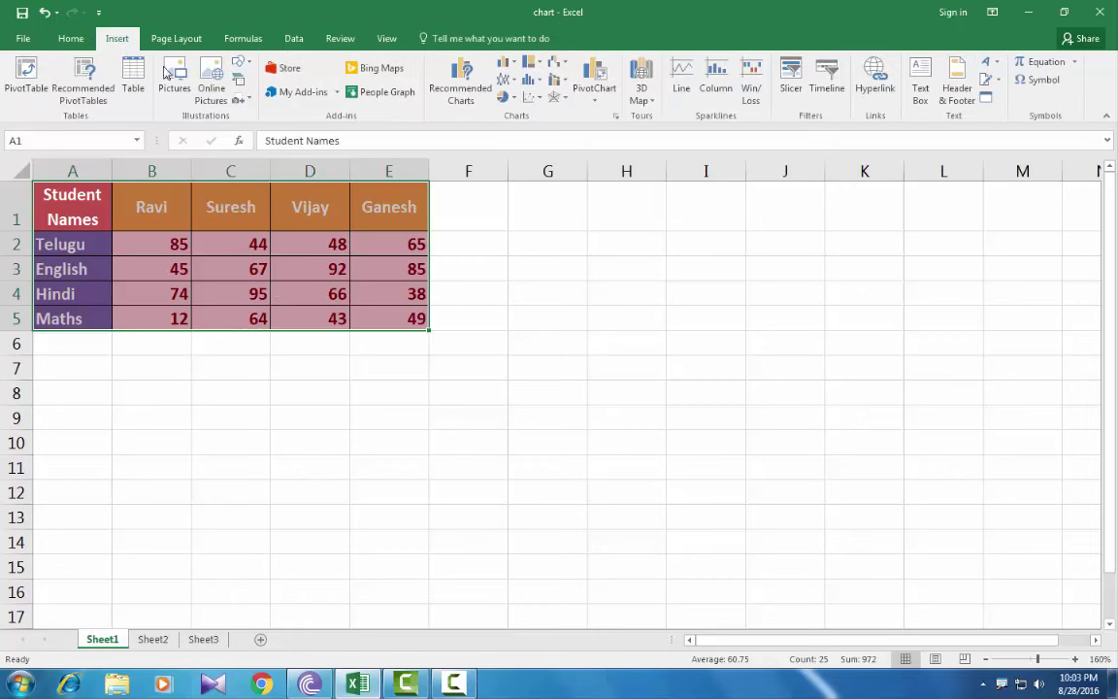
{"action": "left_click", "coordinate": [511, 66]}
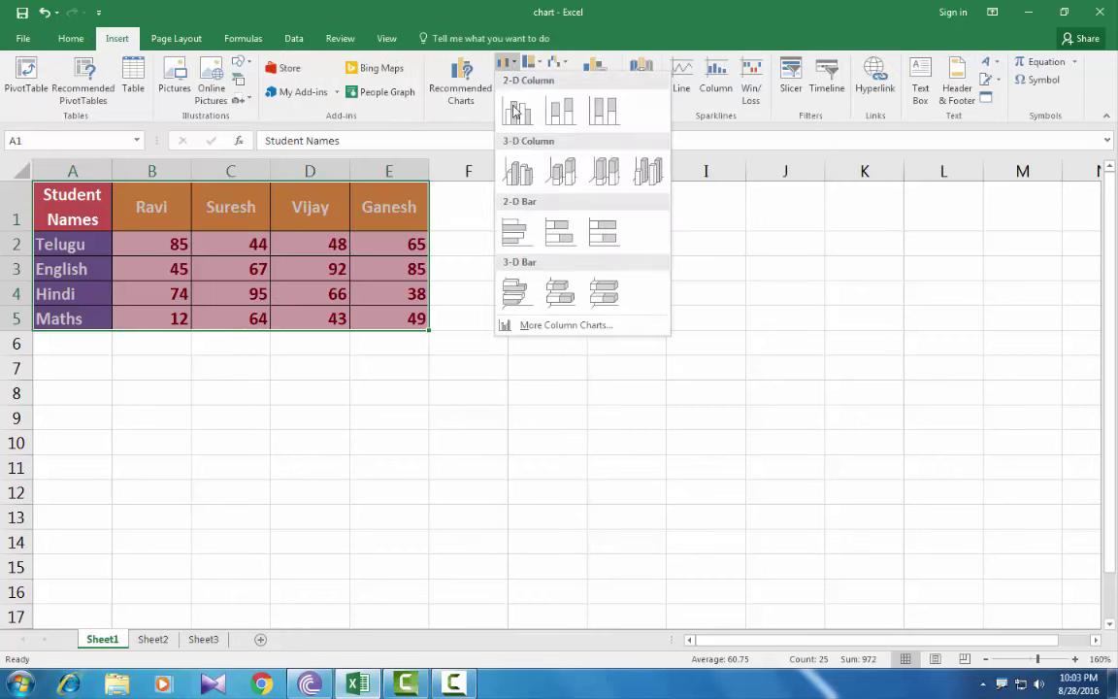
{"action": "left_click", "coordinate": [521, 112]}
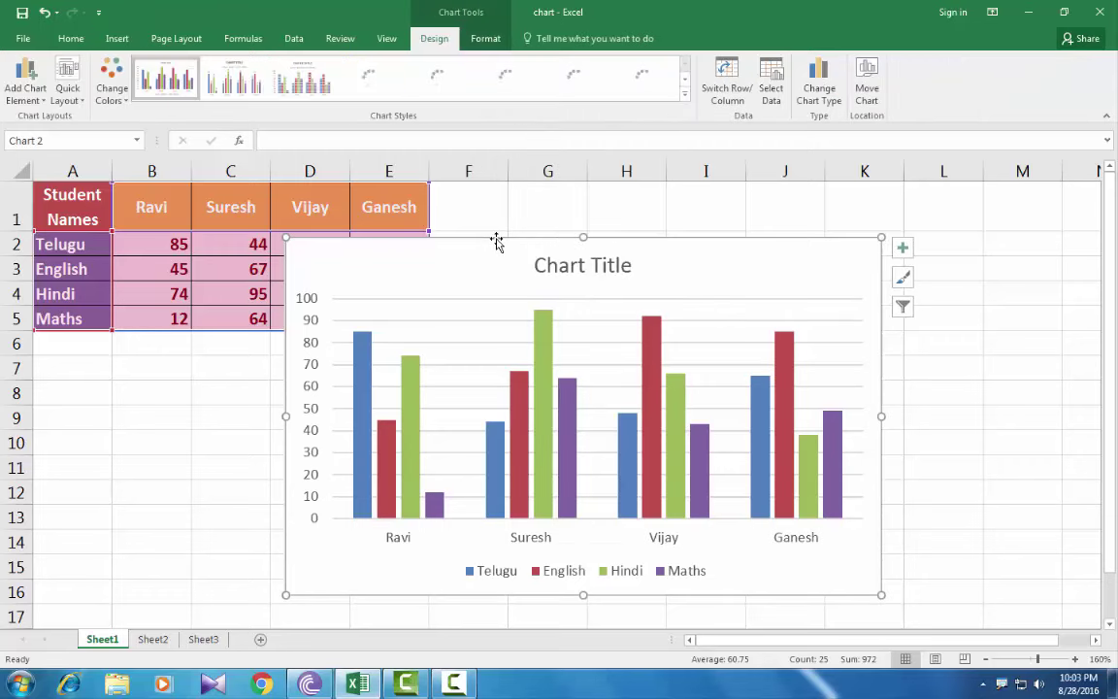
{"action": "left_click_drag", "start_coordinate": [497, 237], "coordinate": [695, 224]}
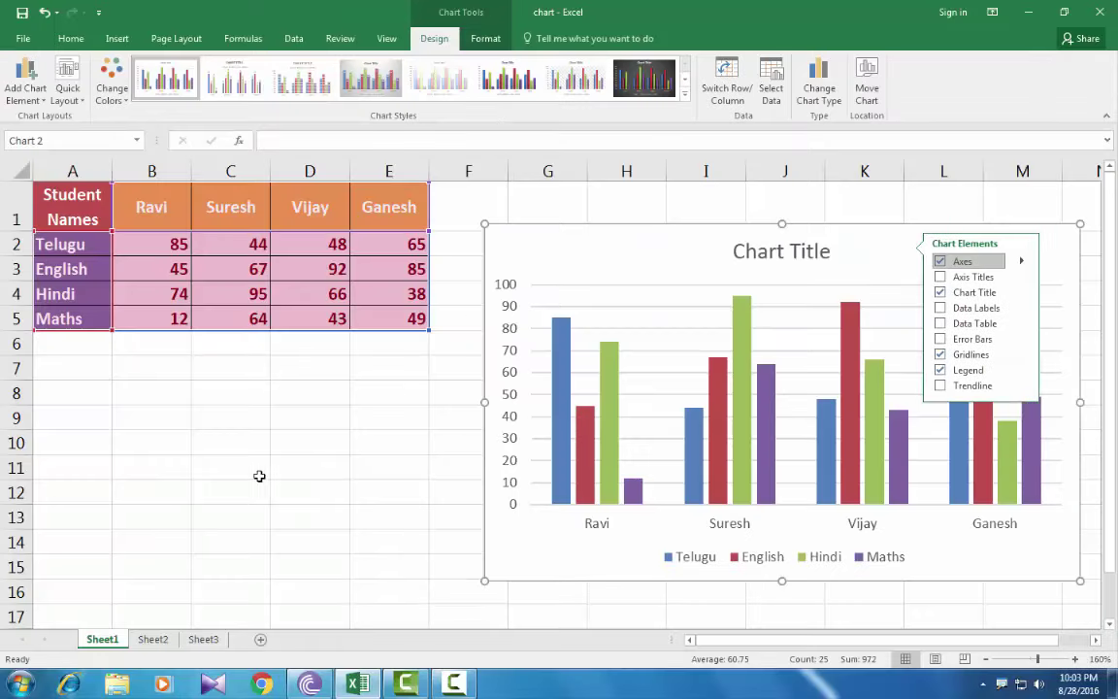
{"action": "left_click", "coordinate": [178, 476]}
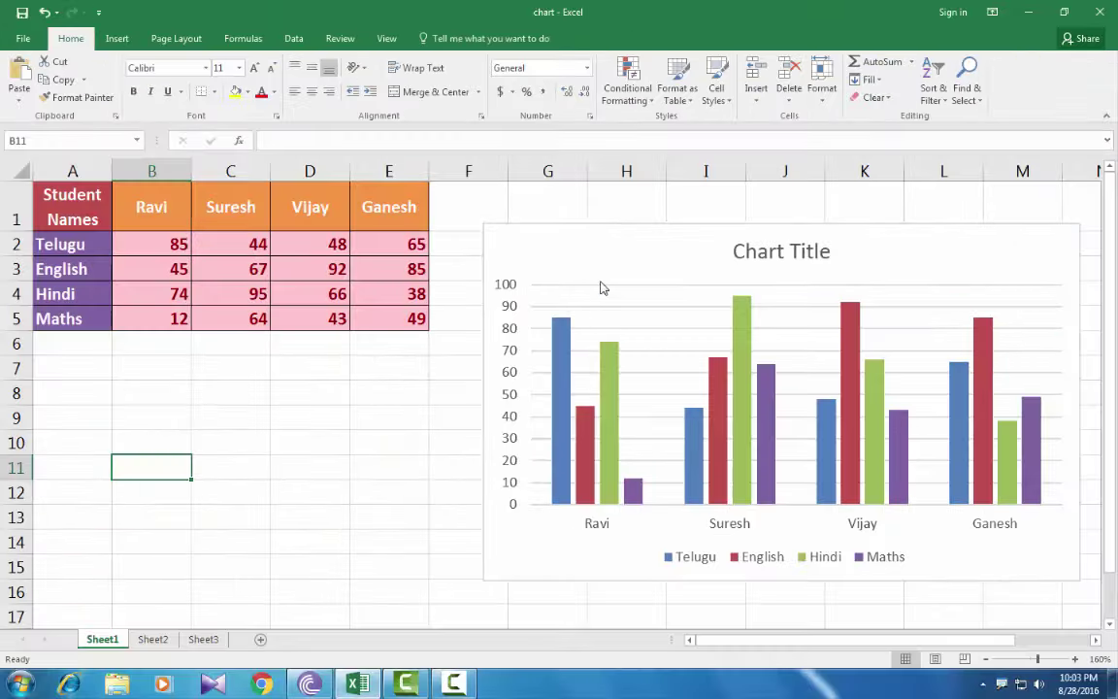
Step: Select the chart and its Hindi series, and shift the chart slightly left
{"action": "left_click", "coordinate": [600, 267]}
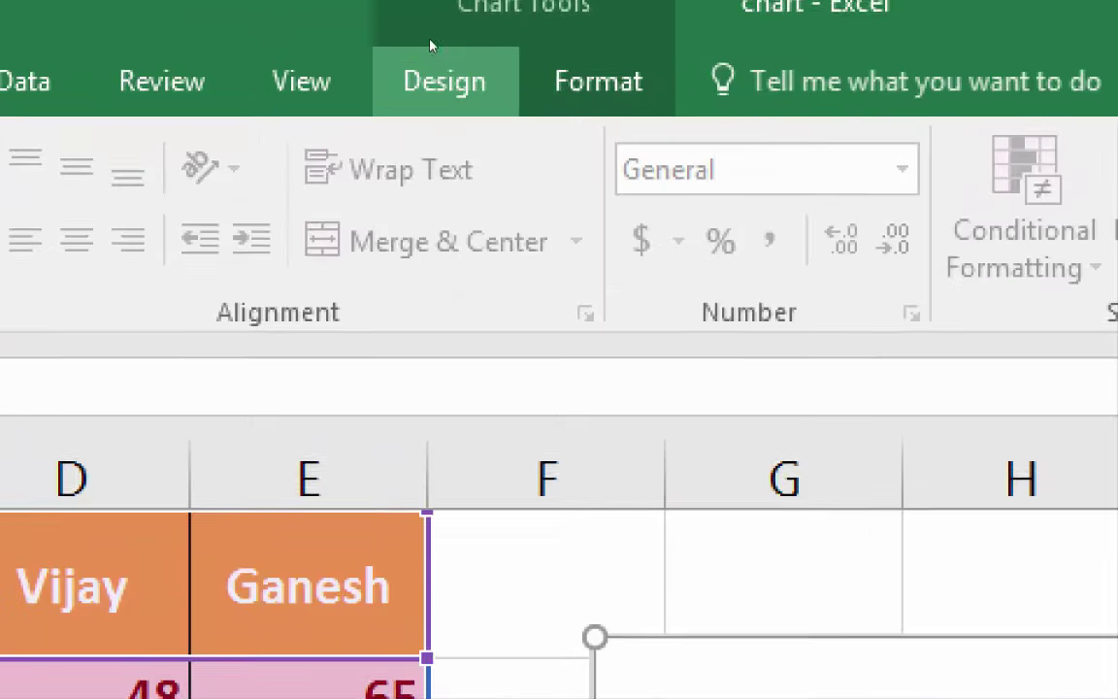
{"action": "left_click", "coordinate": [431, 45]}
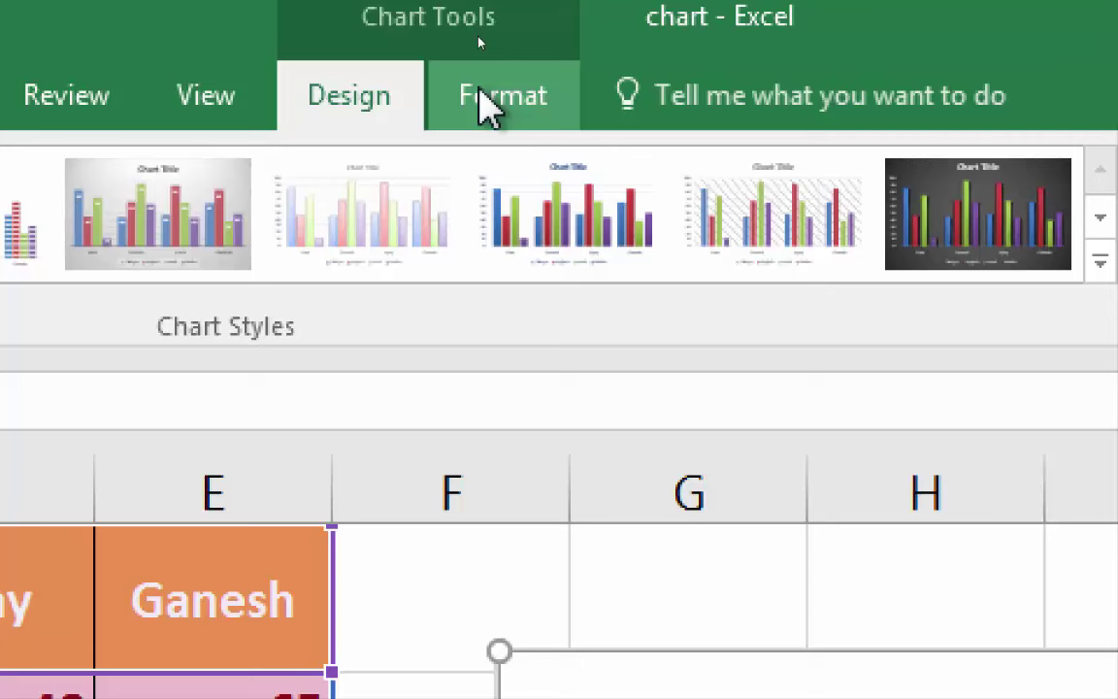
{"action": "left_click", "coordinate": [481, 87]}
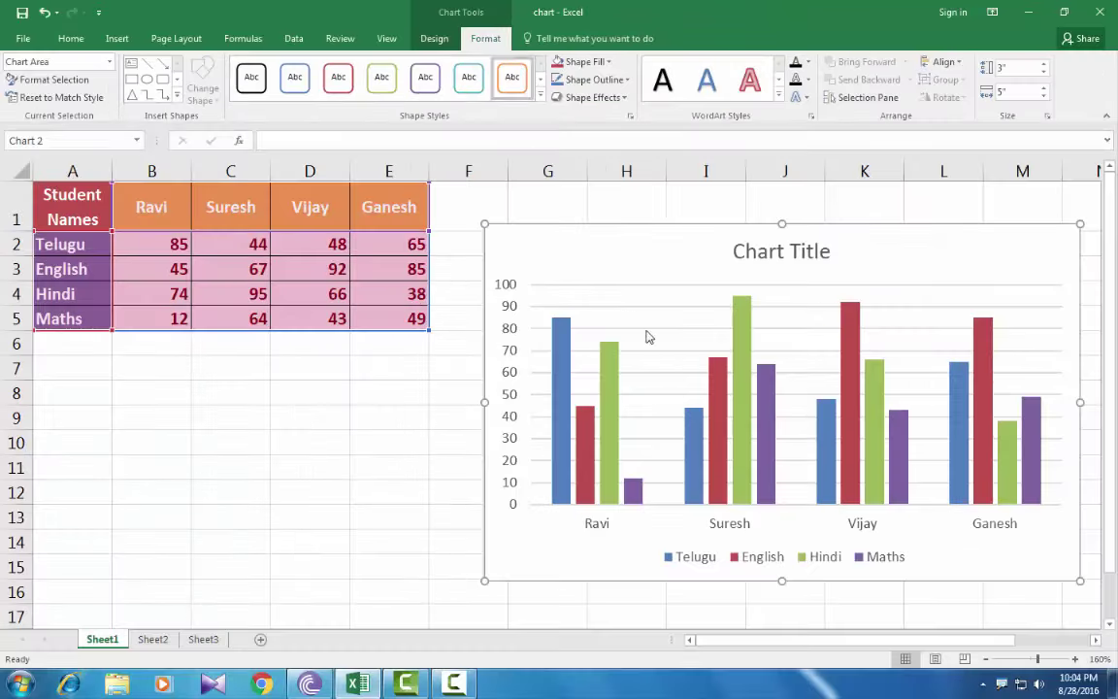
{"action": "left_click", "coordinate": [610, 388]}
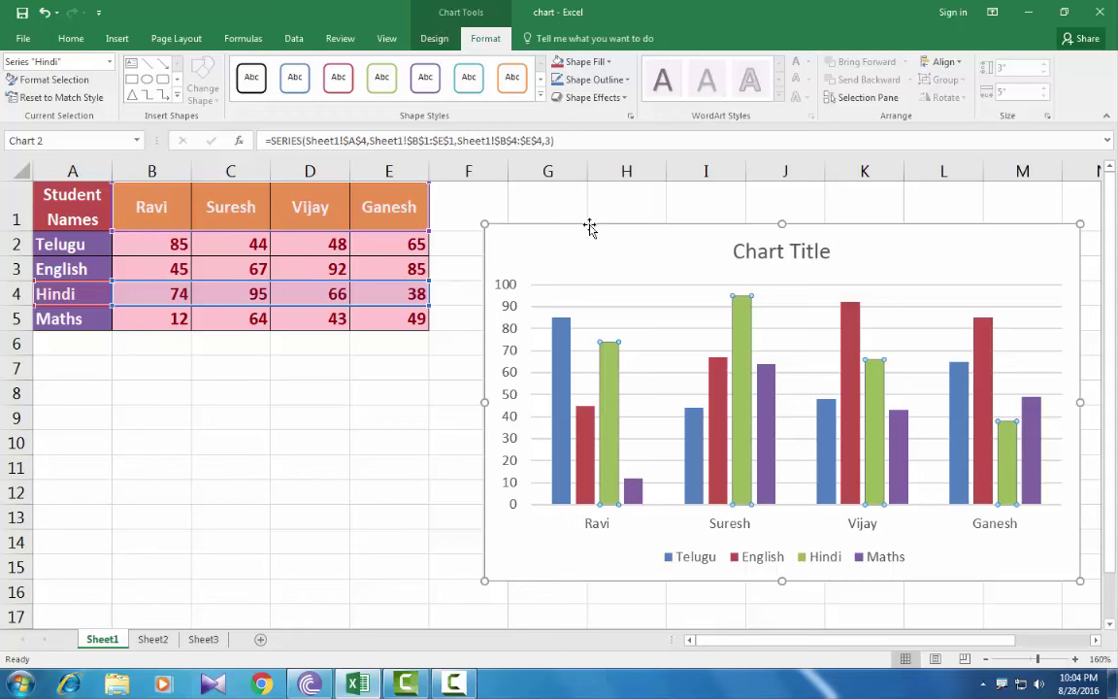
{"action": "left_click_drag", "start_coordinate": [579, 229], "coordinate": [545, 227]}
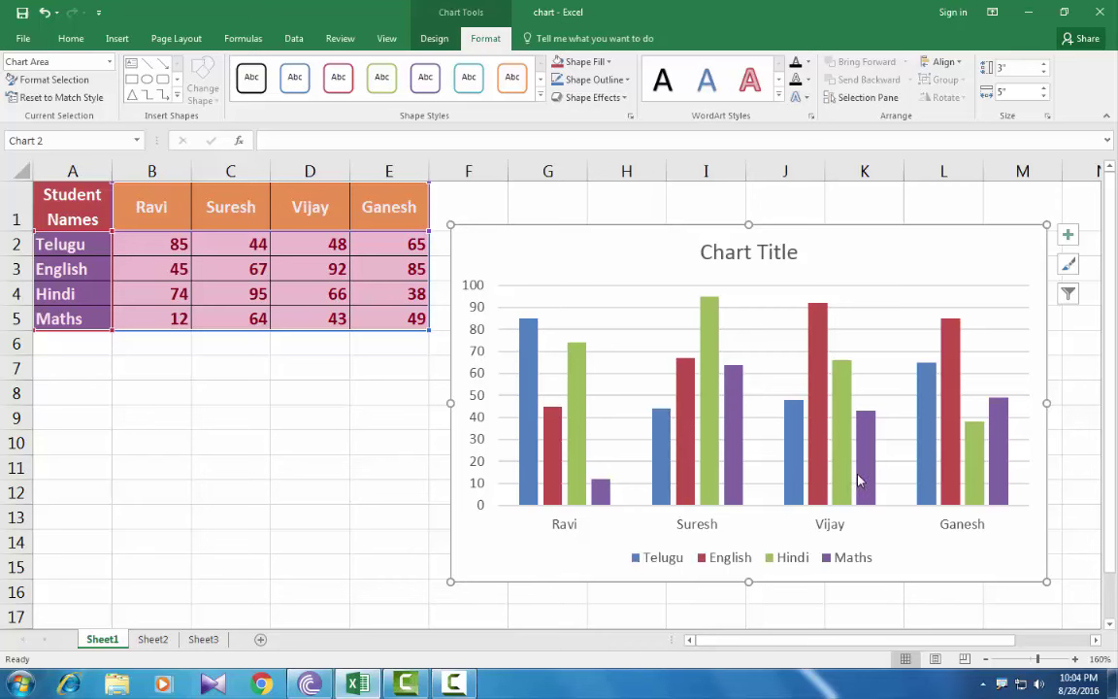
{"action": "mouse_move", "coordinate": [858, 479]}
{"action": "mouse_move", "coordinate": [744, 425]}
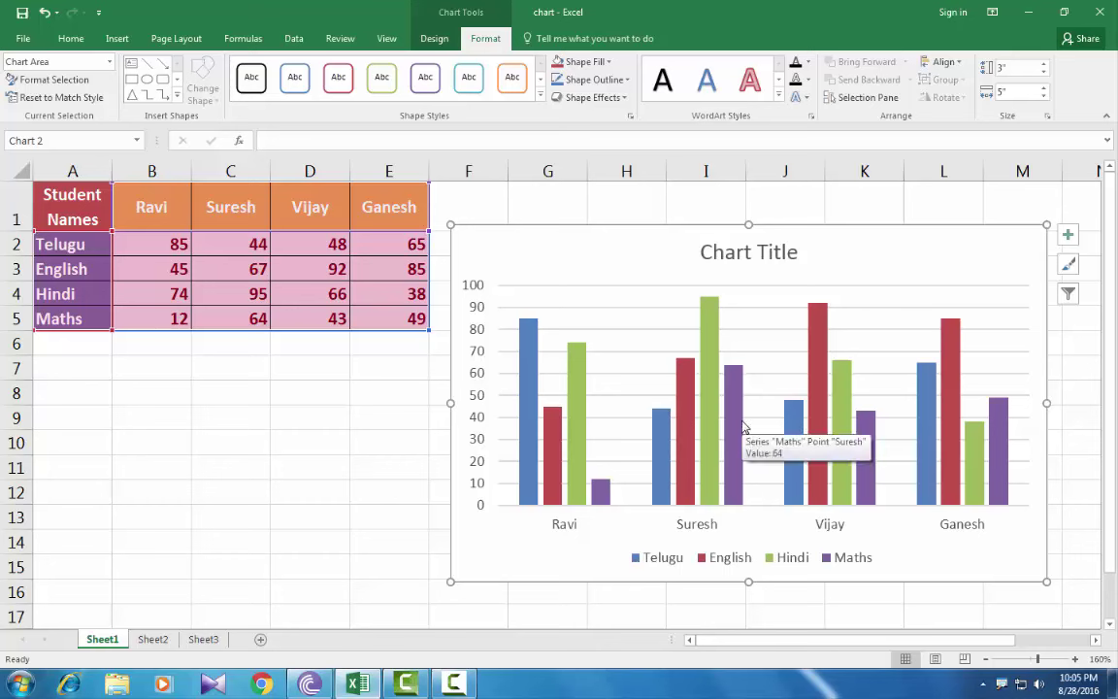
Step: Add a horizontal axis title reading 'student names'
{"action": "left_click", "coordinate": [433, 39]}
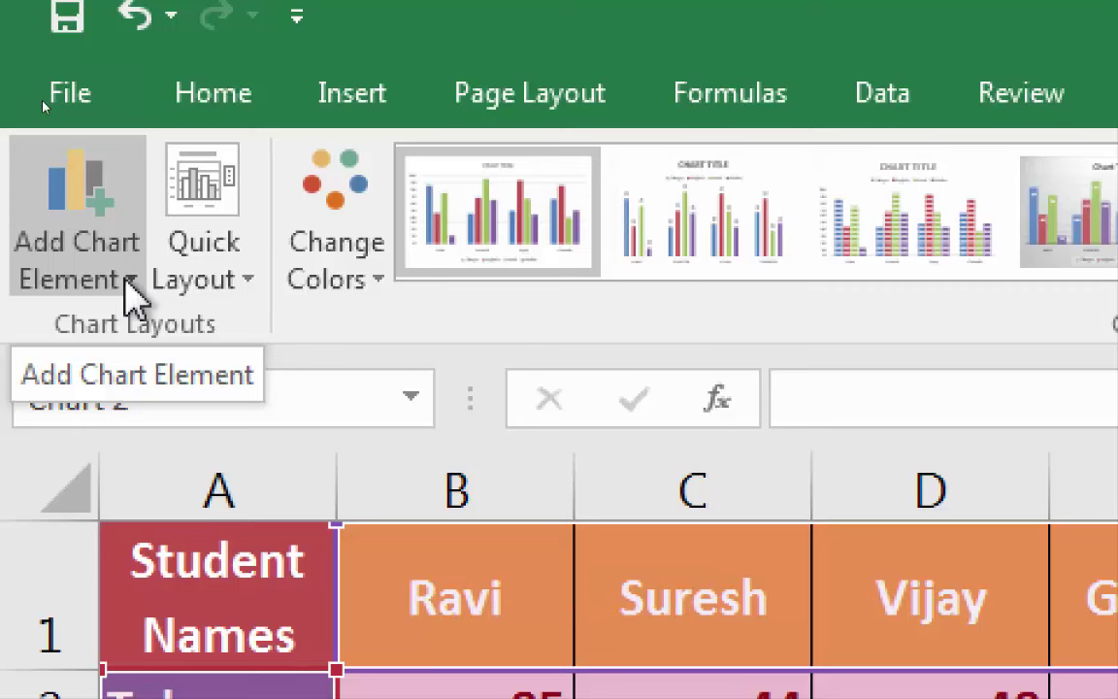
{"action": "left_click", "coordinate": [127, 283]}
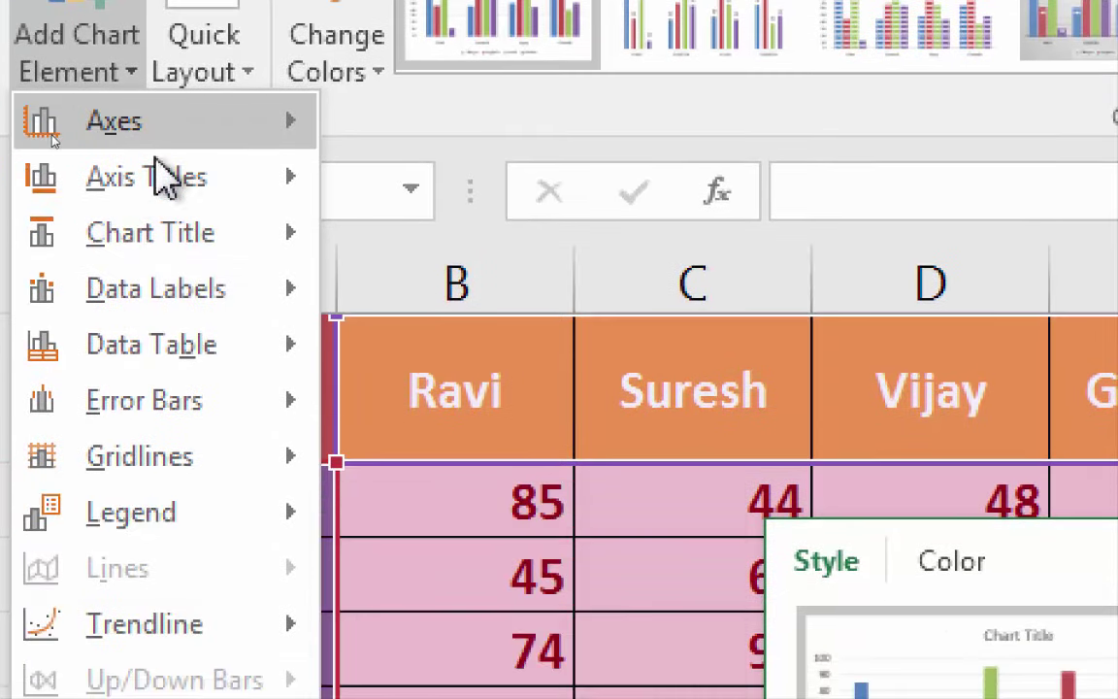
{"action": "mouse_move", "coordinate": [145, 177]}
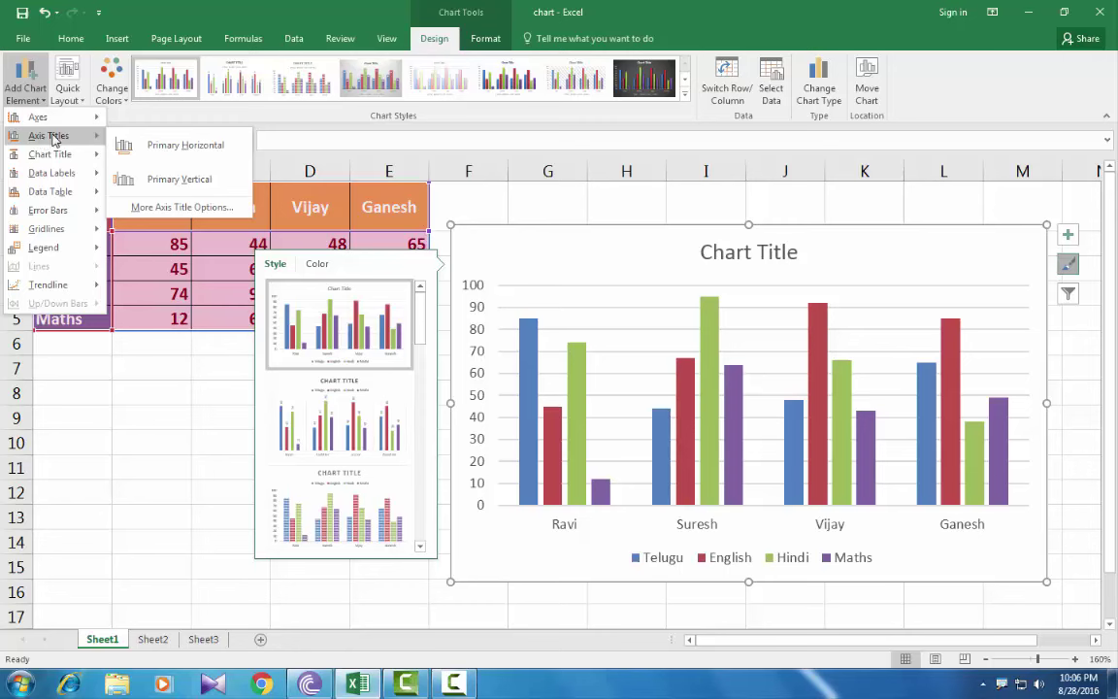
{"action": "left_click", "coordinate": [183, 146]}
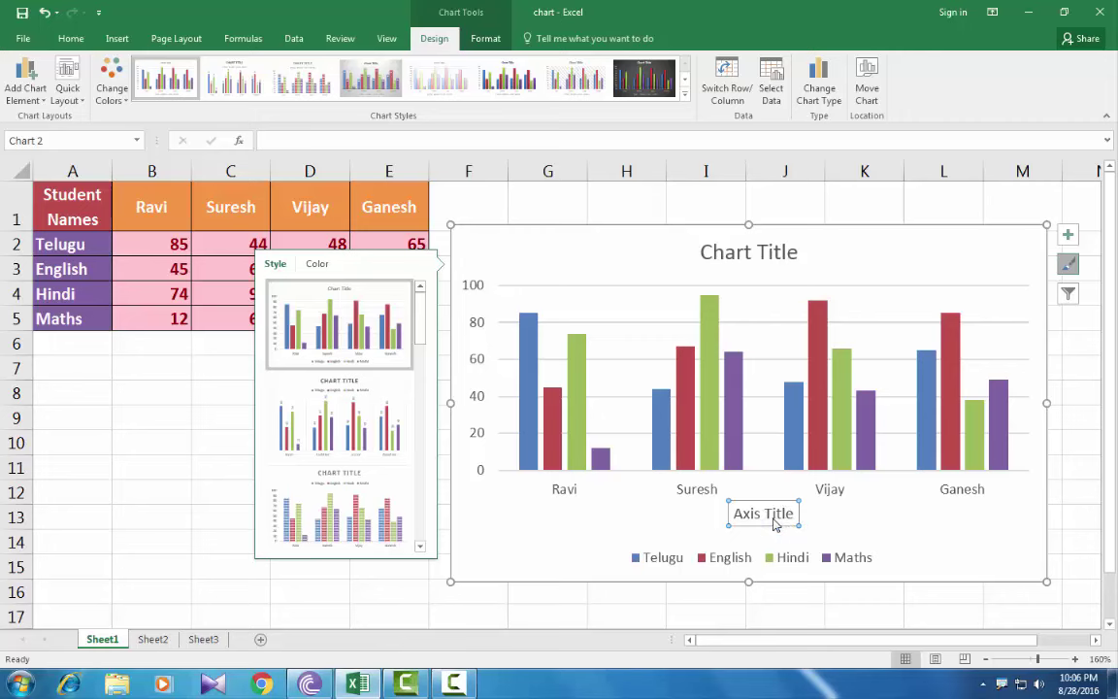
{"action": "left_click", "coordinate": [774, 525]}
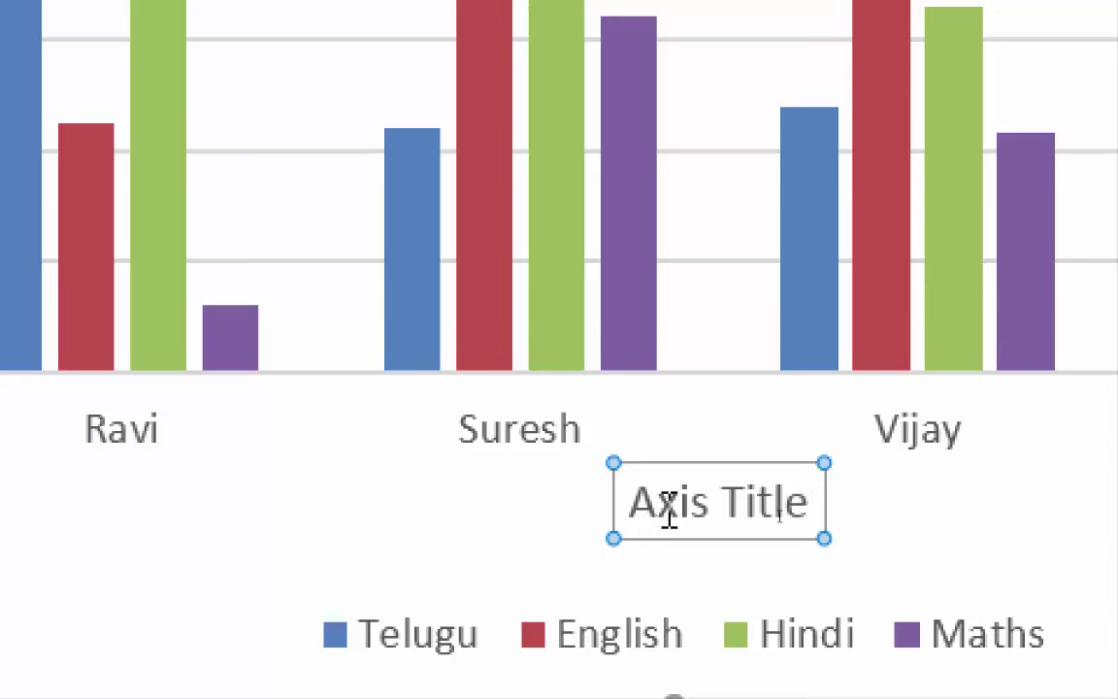
{"action": "left_click_drag", "start_coordinate": [631, 502], "coordinate": [803, 504]}
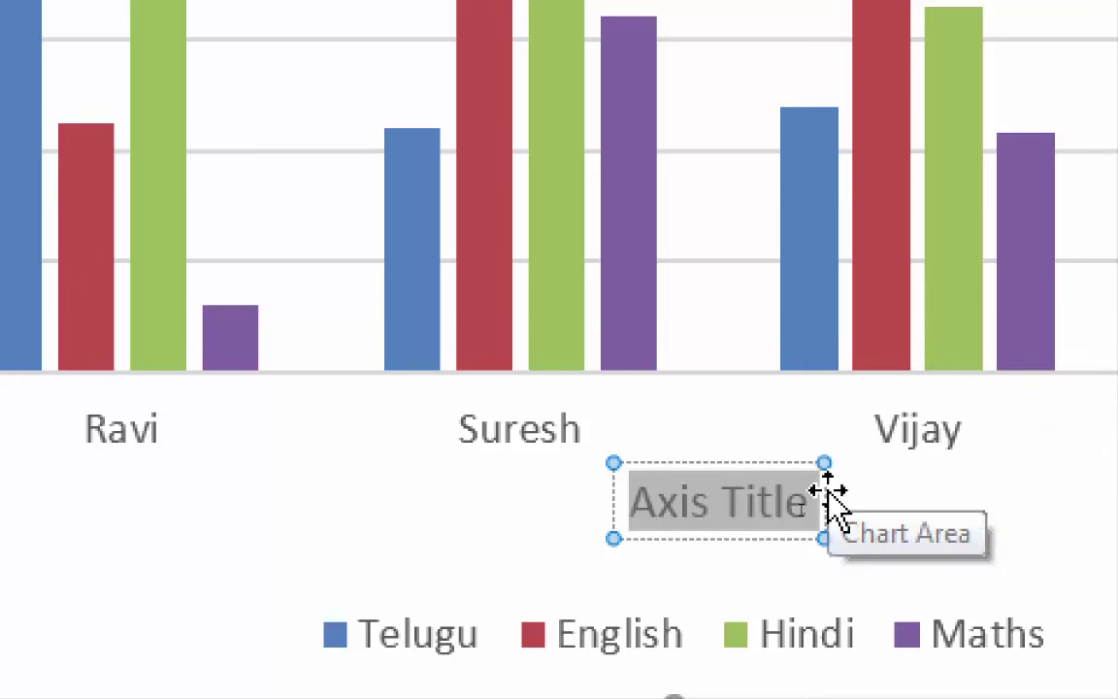
{"action": "type", "text": "student"}
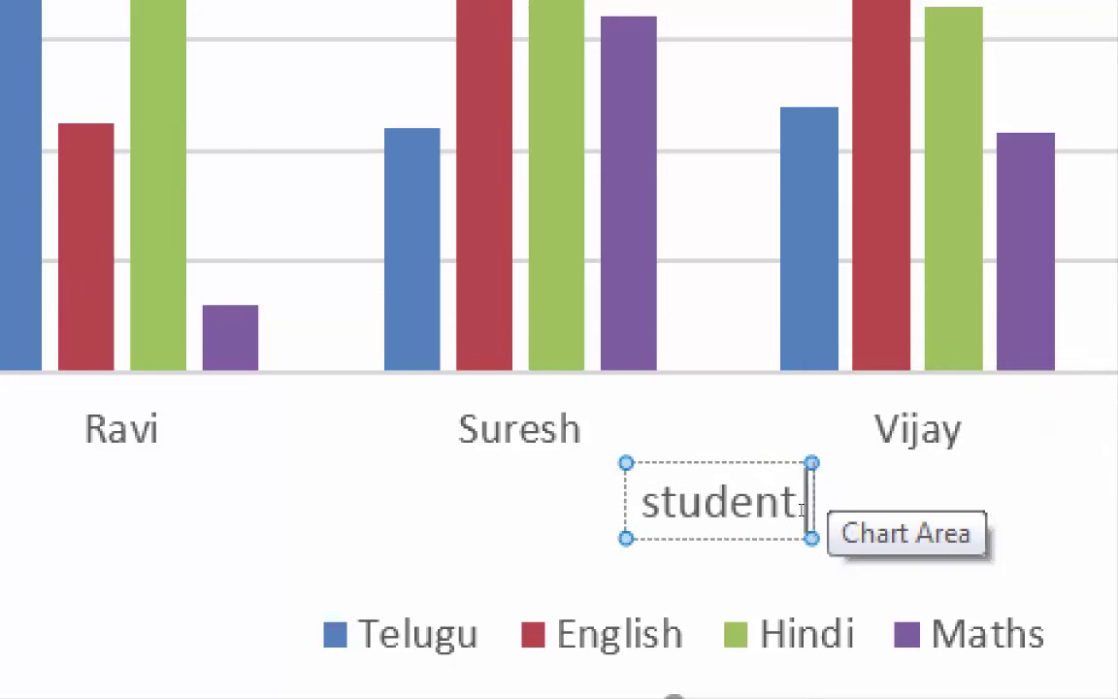
{"action": "type", "text": " names"}
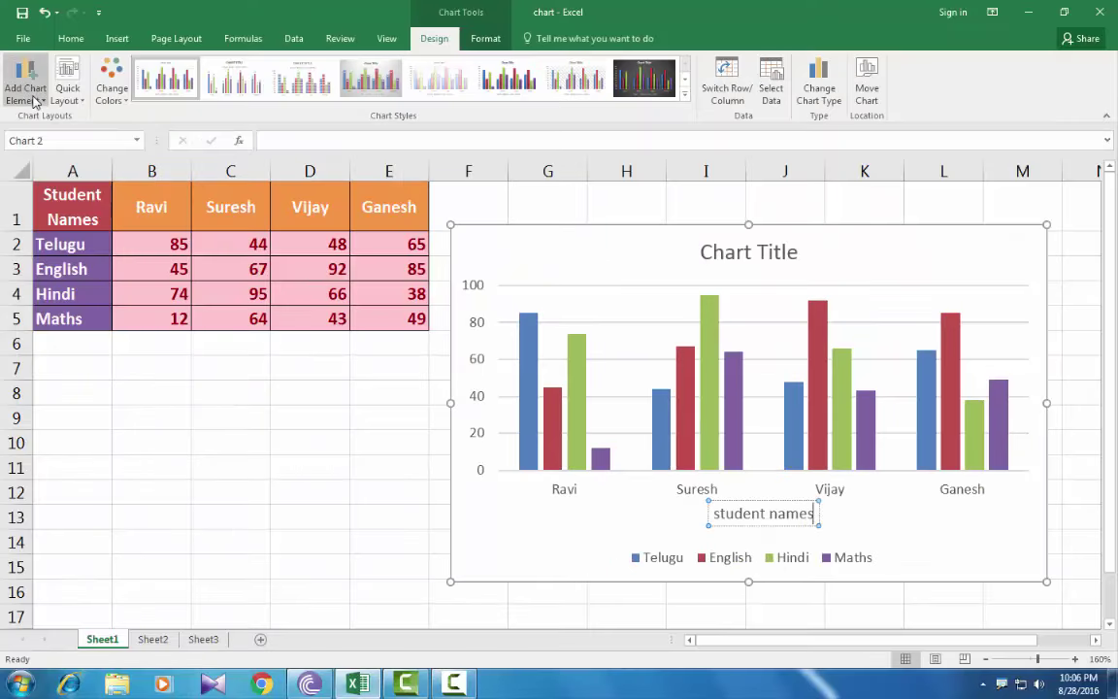
Step: Add a vertical axis title reading 'marks'
{"action": "left_click", "coordinate": [32, 97]}
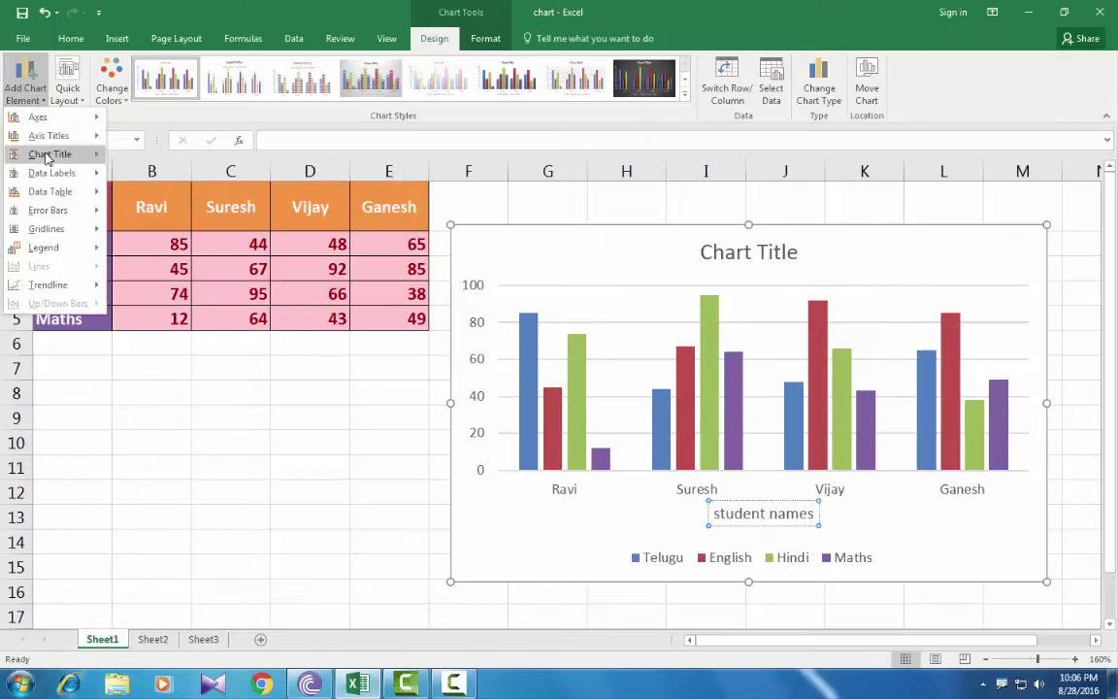
{"action": "mouse_move", "coordinate": [59, 136]}
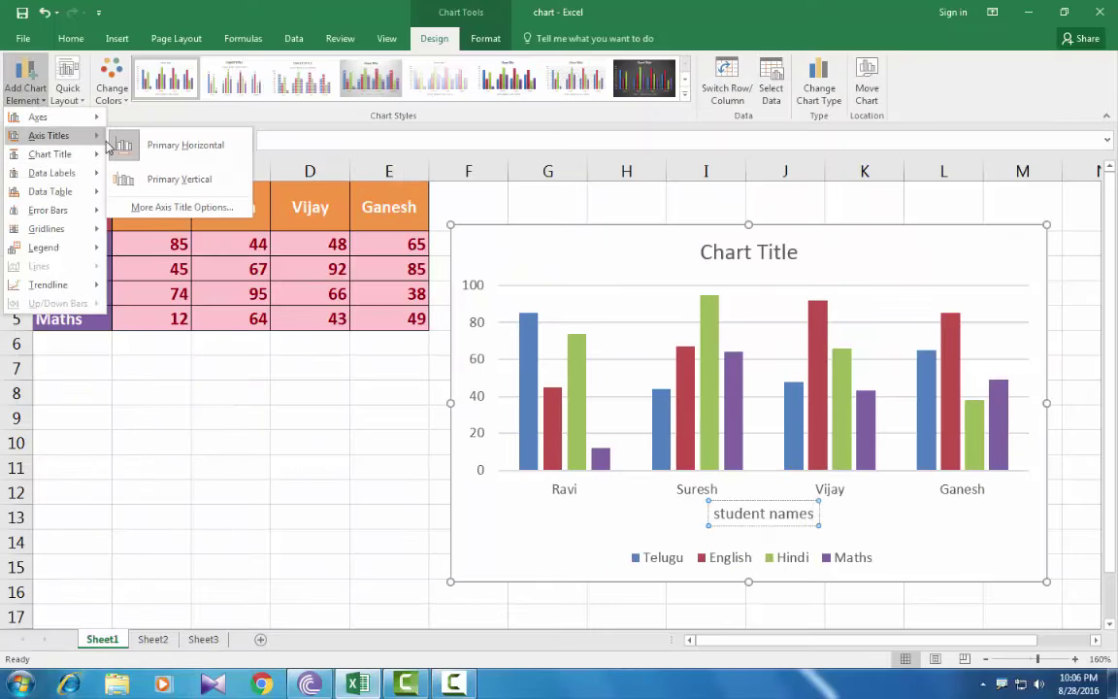
{"action": "left_click", "coordinate": [167, 182]}
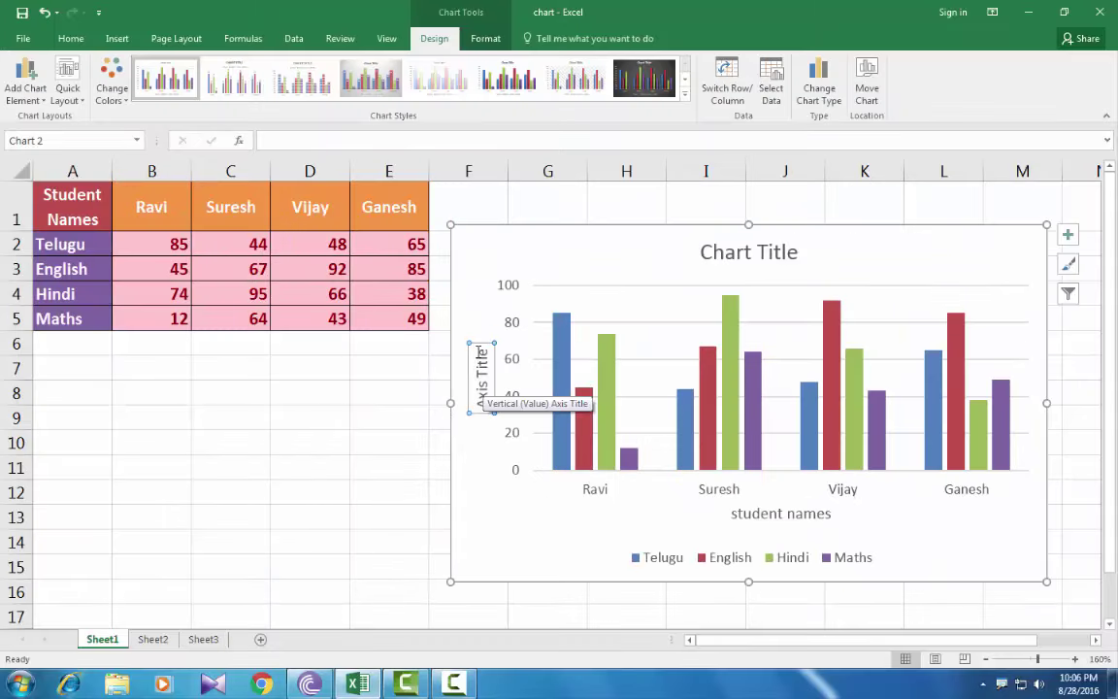
{"action": "triple_click", "coordinate": [482, 398]}
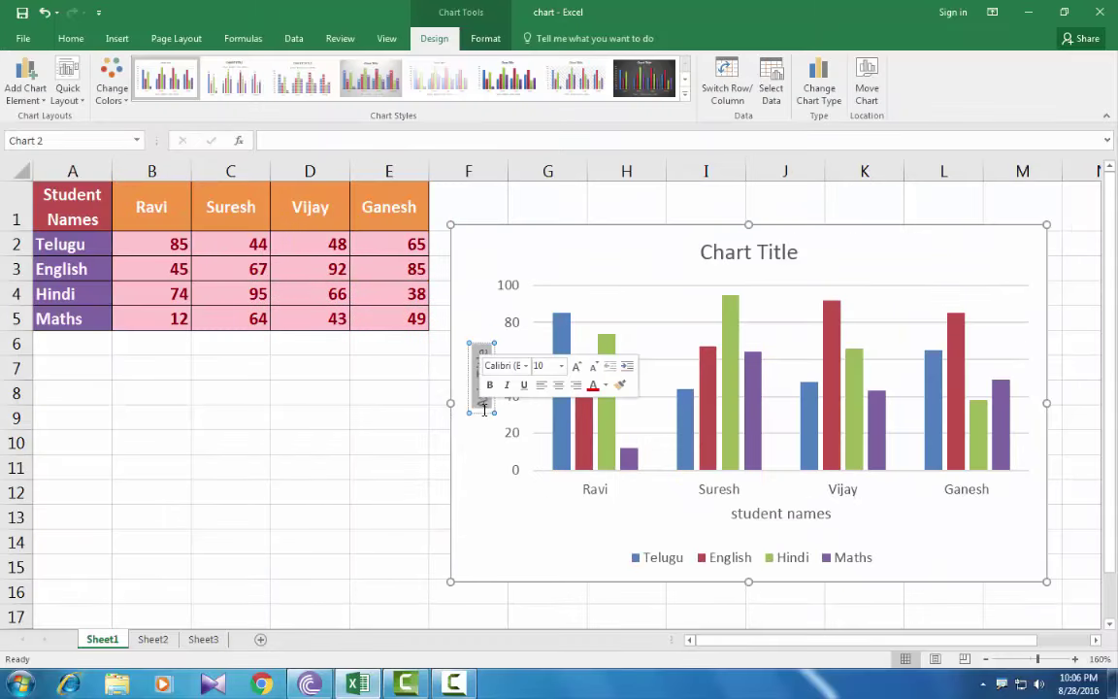
{"action": "type", "text": "marks"}
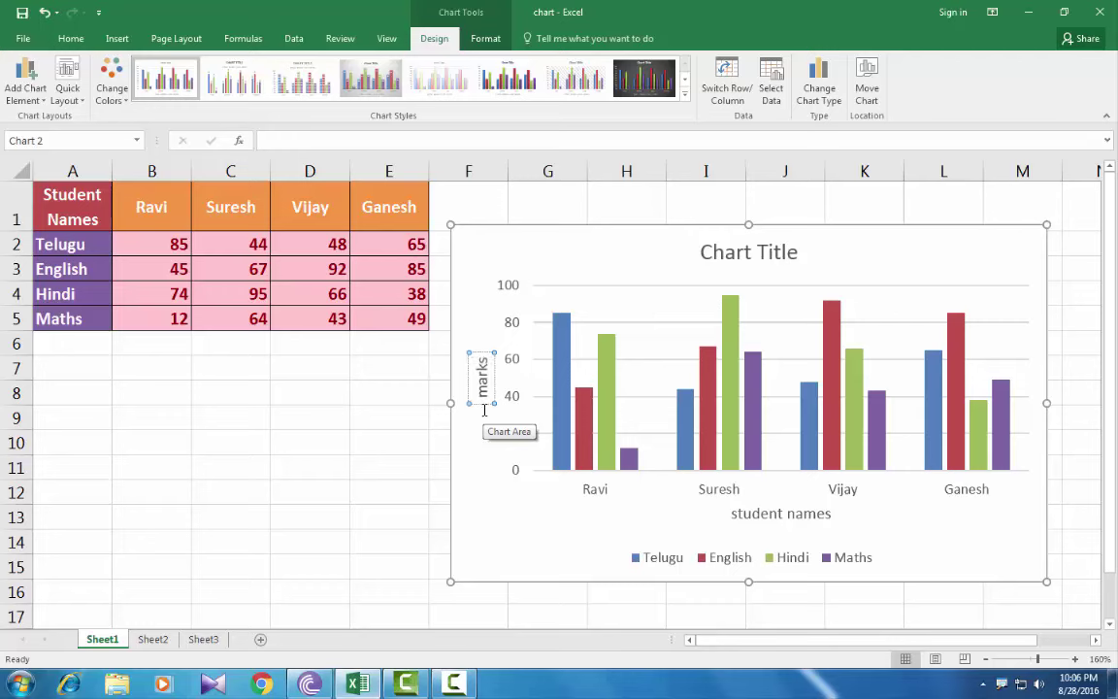
{"action": "left_click", "coordinate": [498, 485]}
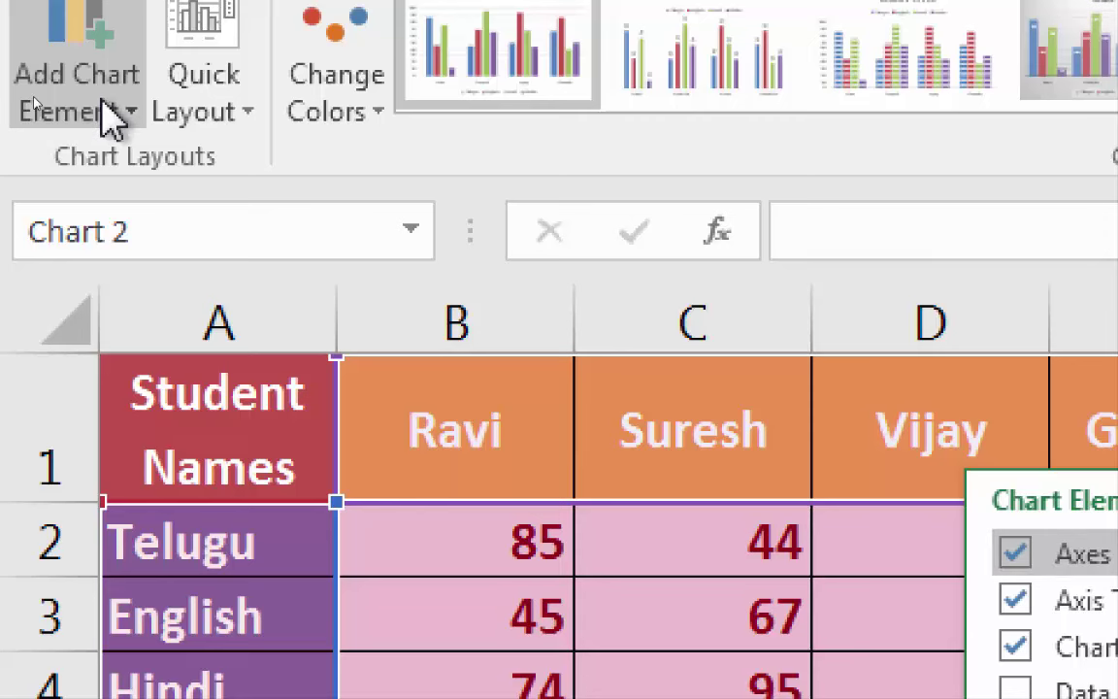
Step: Add a chart title above the chart reading 'Student marks table' and select its text
{"action": "left_click", "coordinate": [107, 112]}
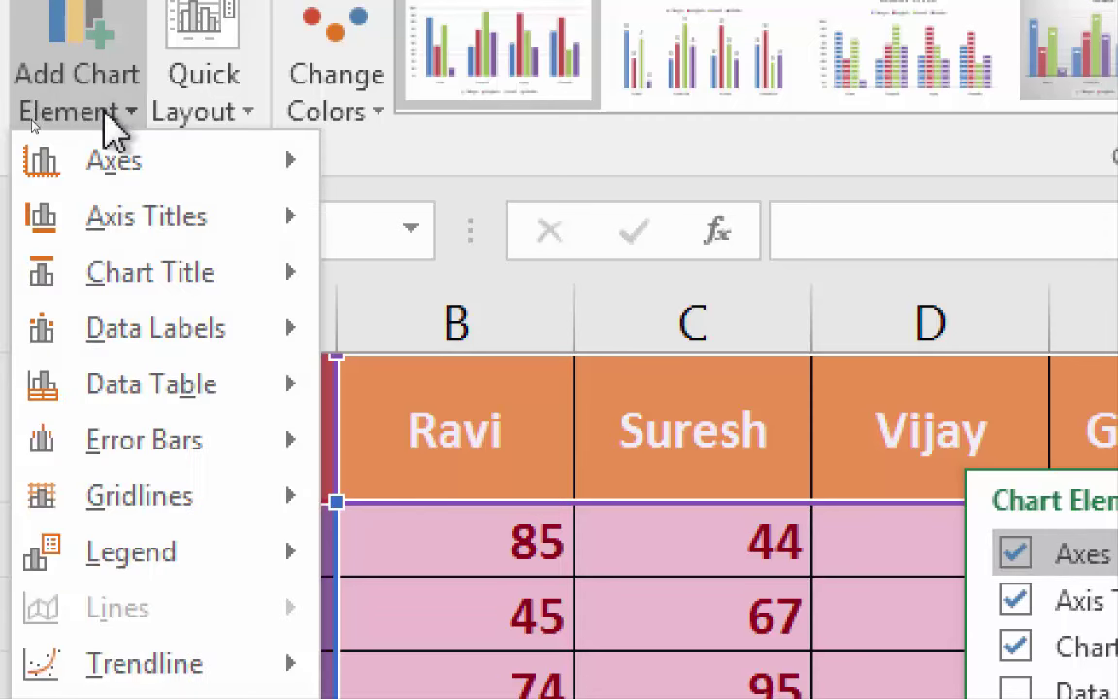
{"action": "mouse_move", "coordinate": [106, 281]}
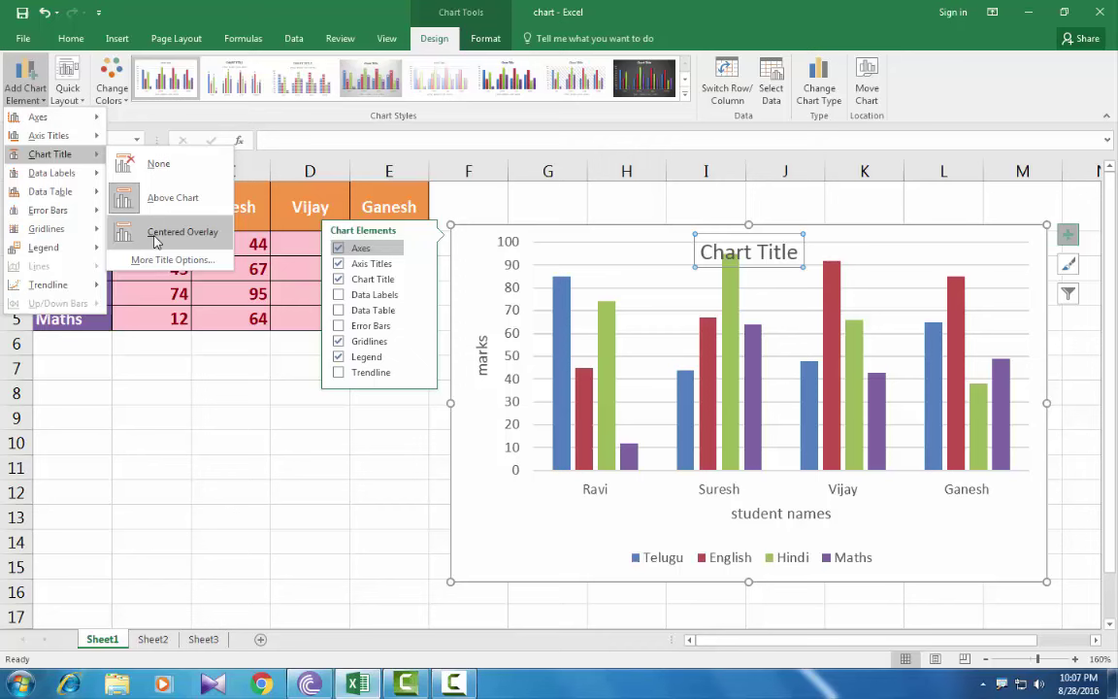
{"action": "left_click", "coordinate": [155, 199]}
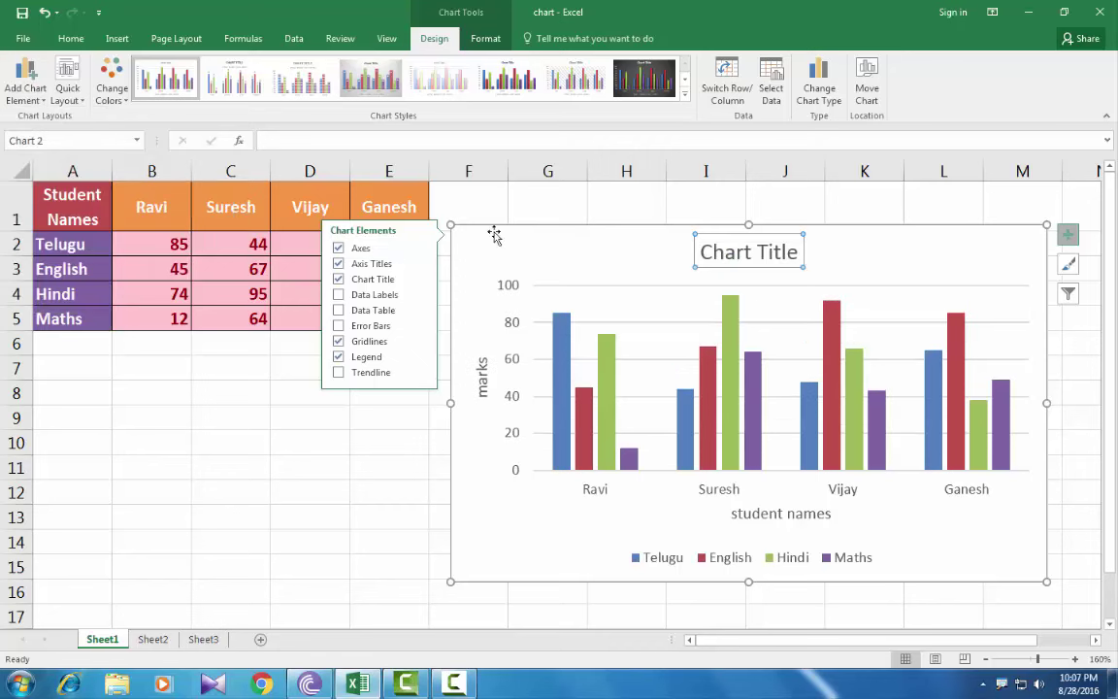
{"action": "left_click_drag", "start_coordinate": [701, 251], "coordinate": [802, 251]}
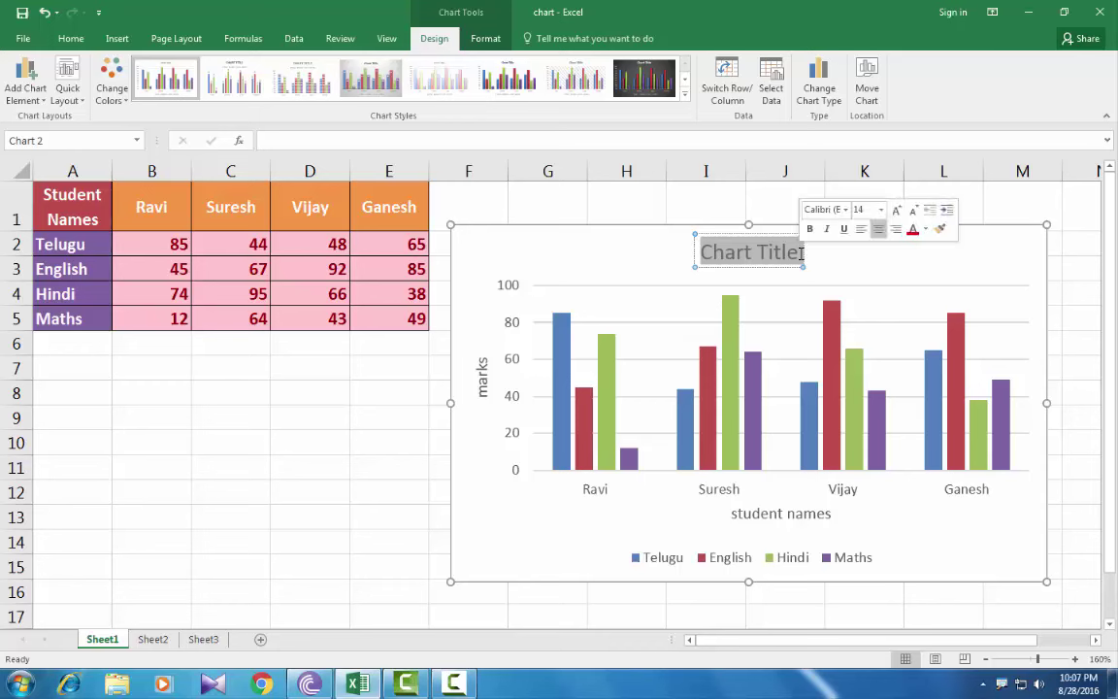
{"action": "type", "text": "Stude"}
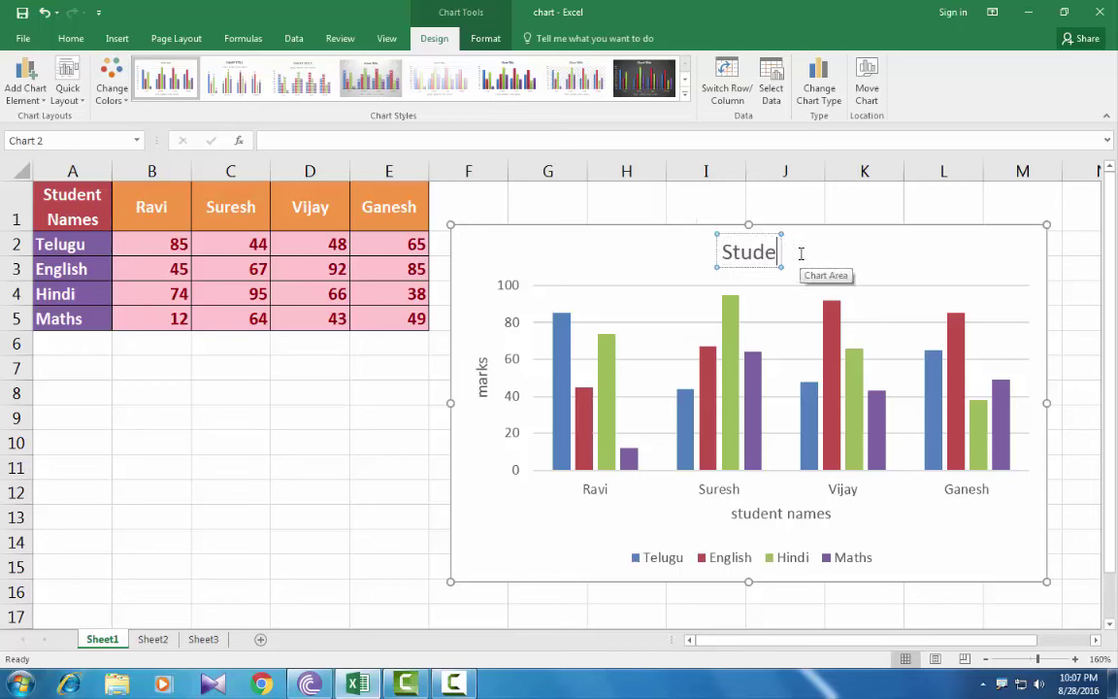
{"action": "type", "text": "nt mark"}
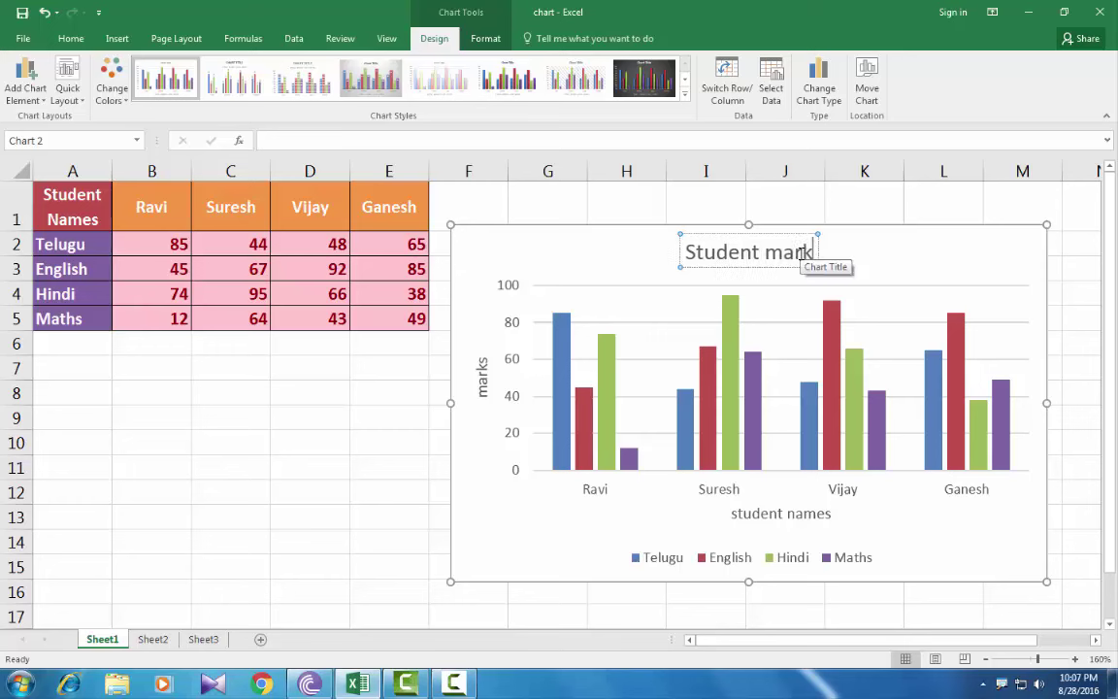
{"action": "type", "text": "s table"}
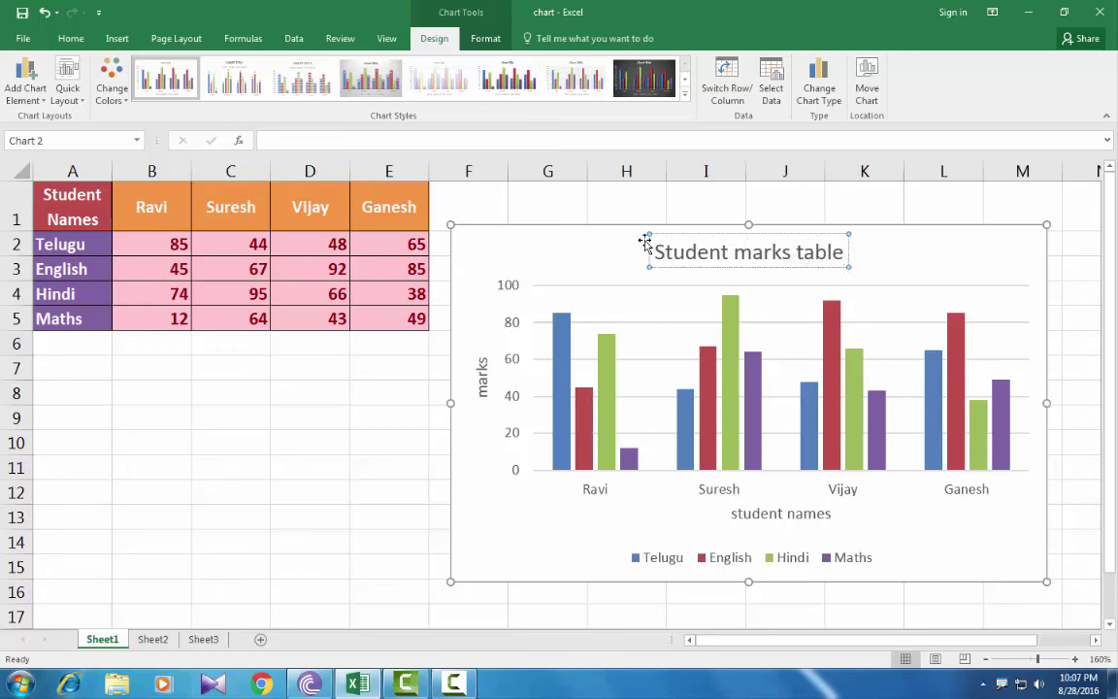
{"action": "left_click_drag", "start_coordinate": [656, 251], "coordinate": [866, 258]}
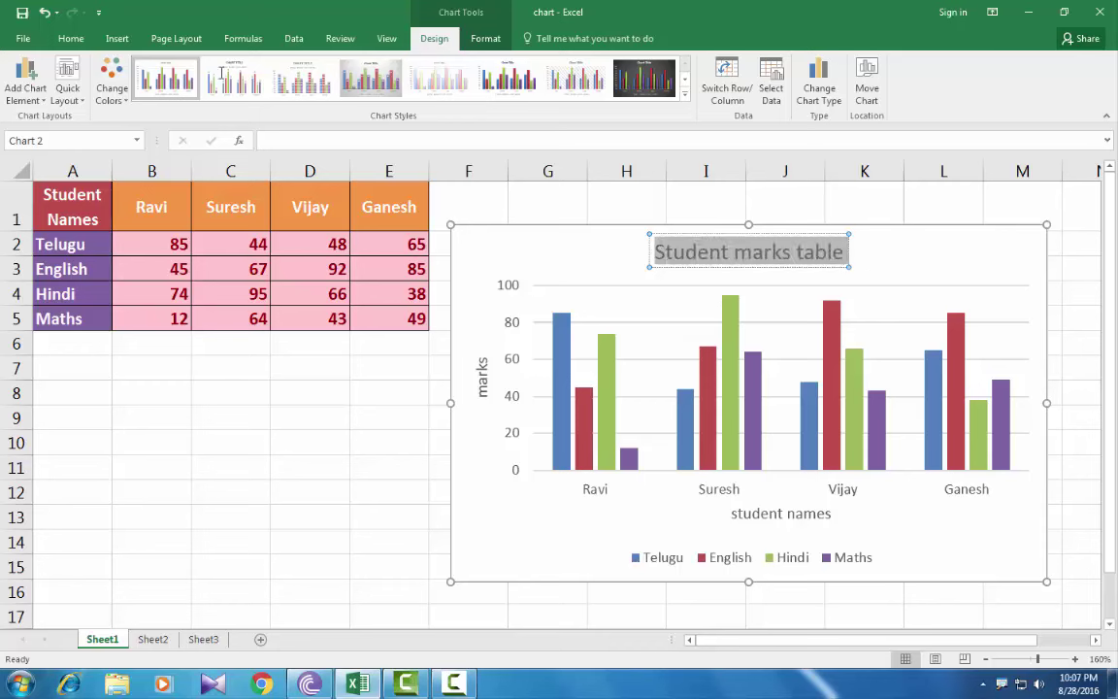
{"action": "left_click", "coordinate": [68, 39]}
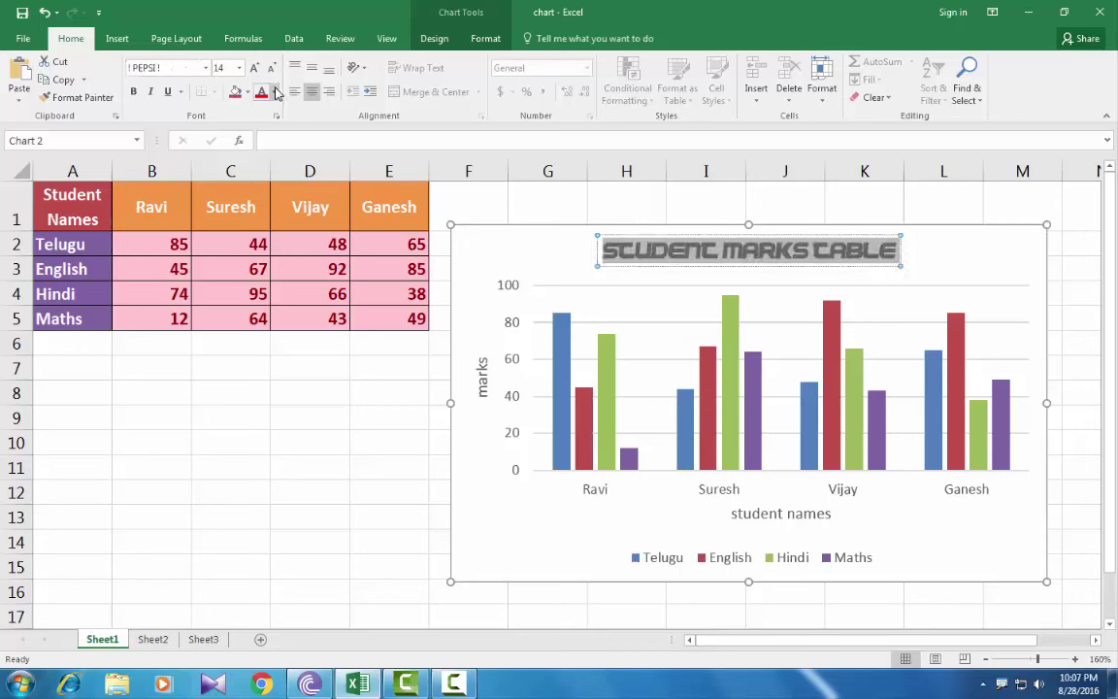
Step: Colour the 'Student marks table' title red, then select the student names axis title
{"action": "left_click", "coordinate": [274, 93]}
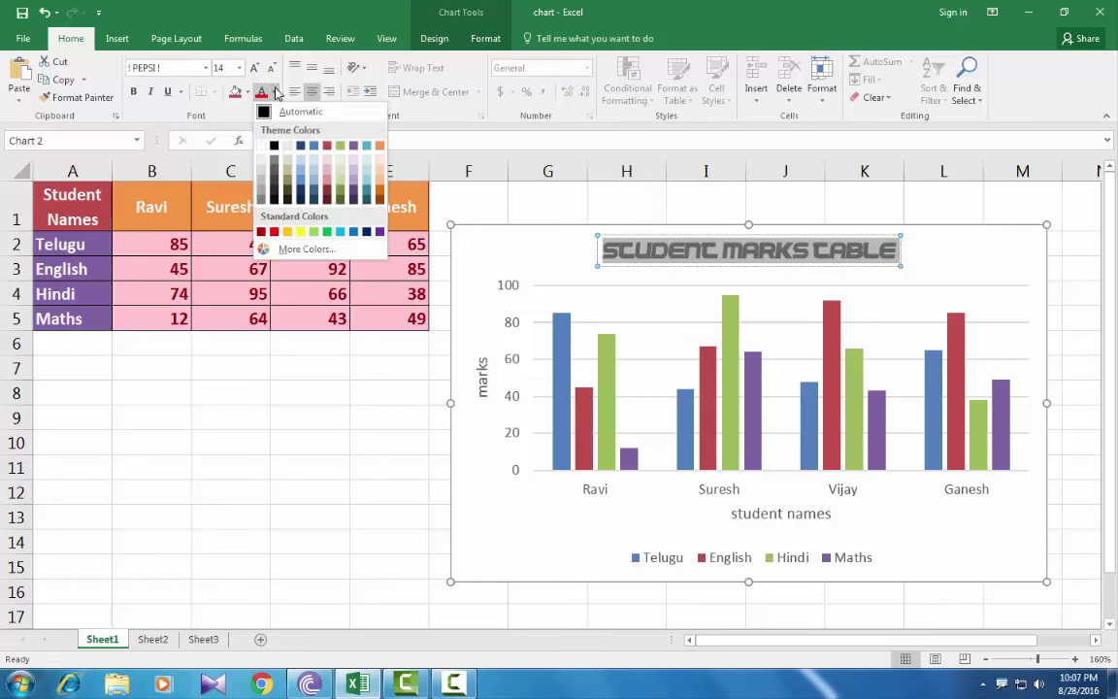
{"action": "left_click", "coordinate": [260, 232]}
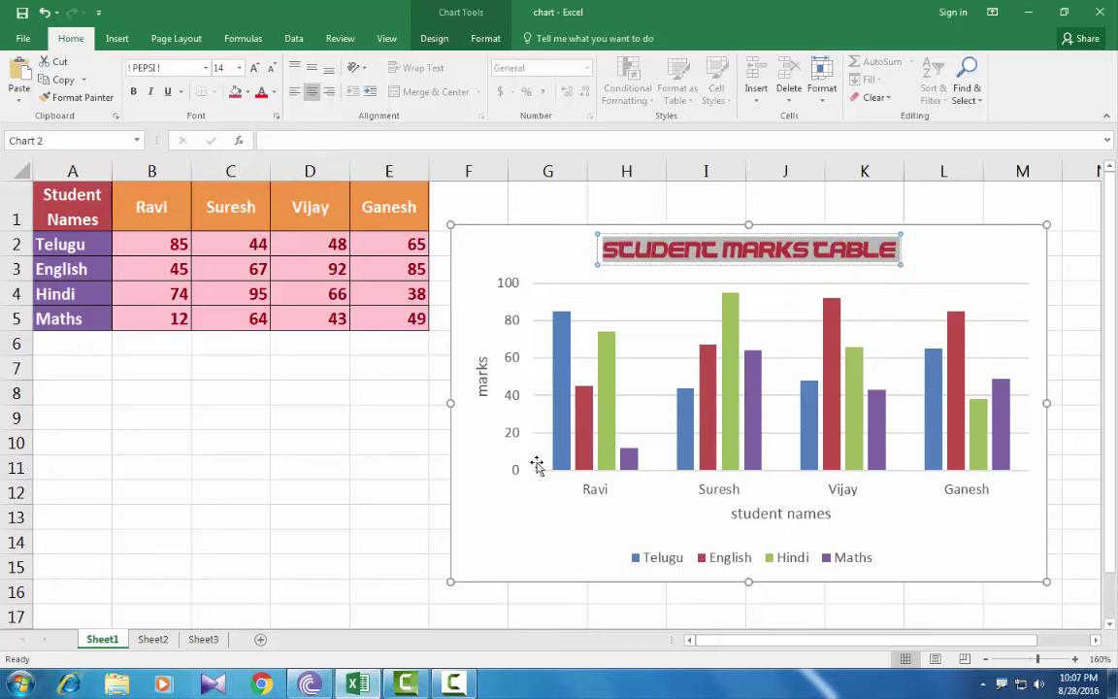
{"action": "left_click", "coordinate": [764, 513]}
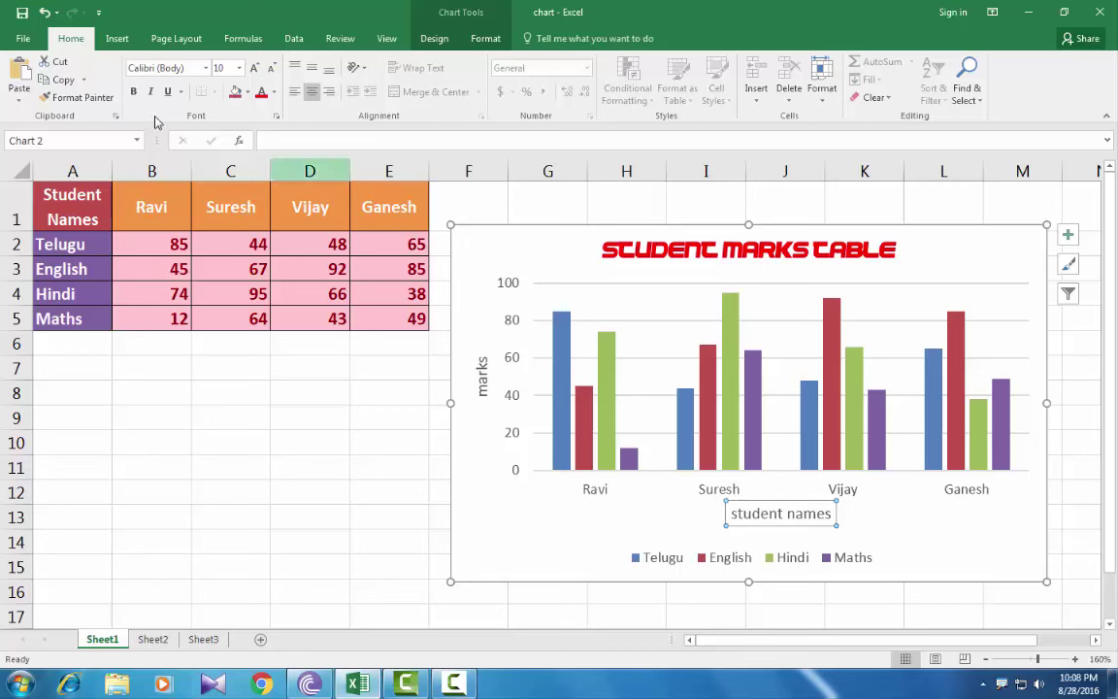
Step: Show each column's mark as a data label at the outside end
{"action": "left_click", "coordinate": [436, 39]}
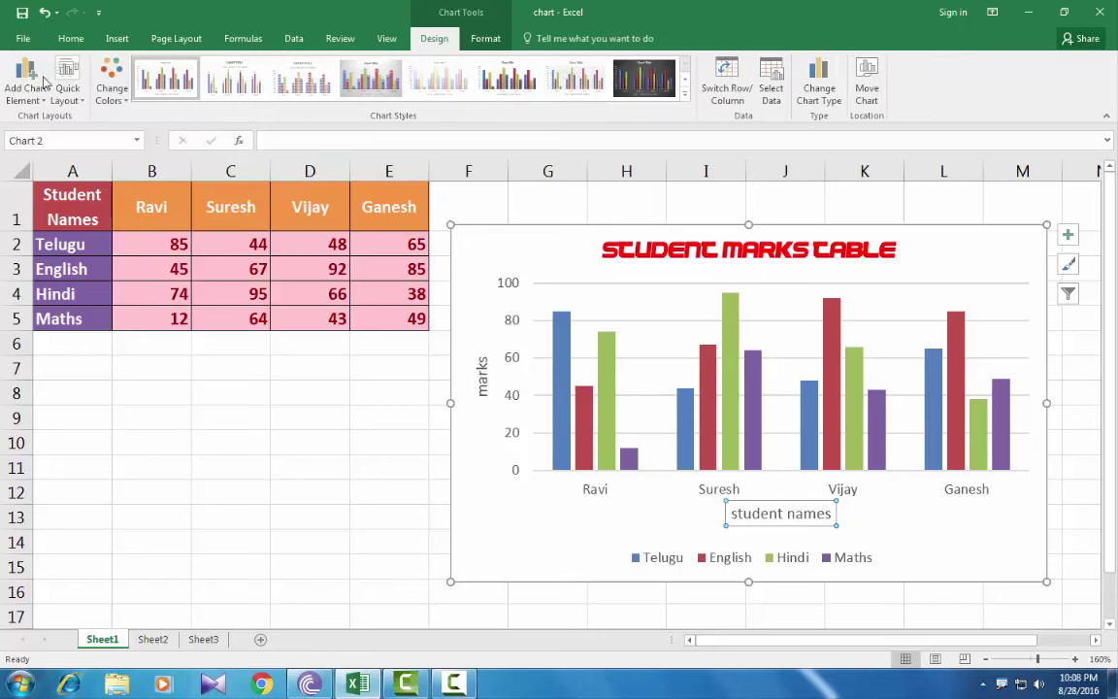
{"action": "left_click", "coordinate": [39, 100]}
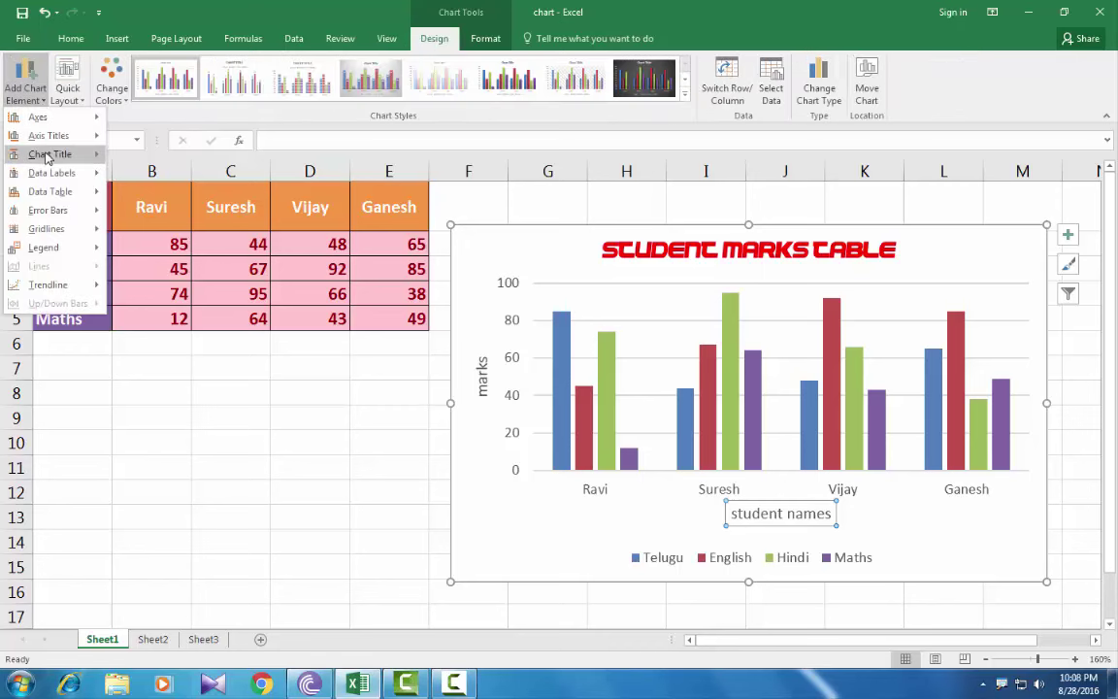
{"action": "mouse_move", "coordinate": [45, 177]}
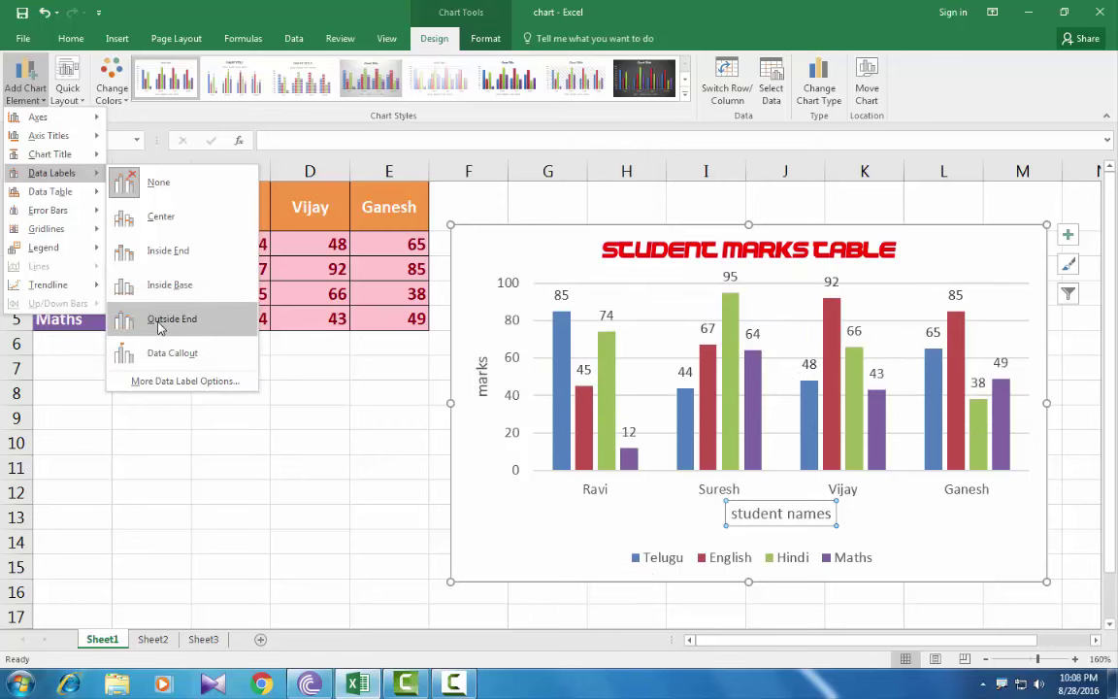
{"action": "left_click", "coordinate": [160, 320]}
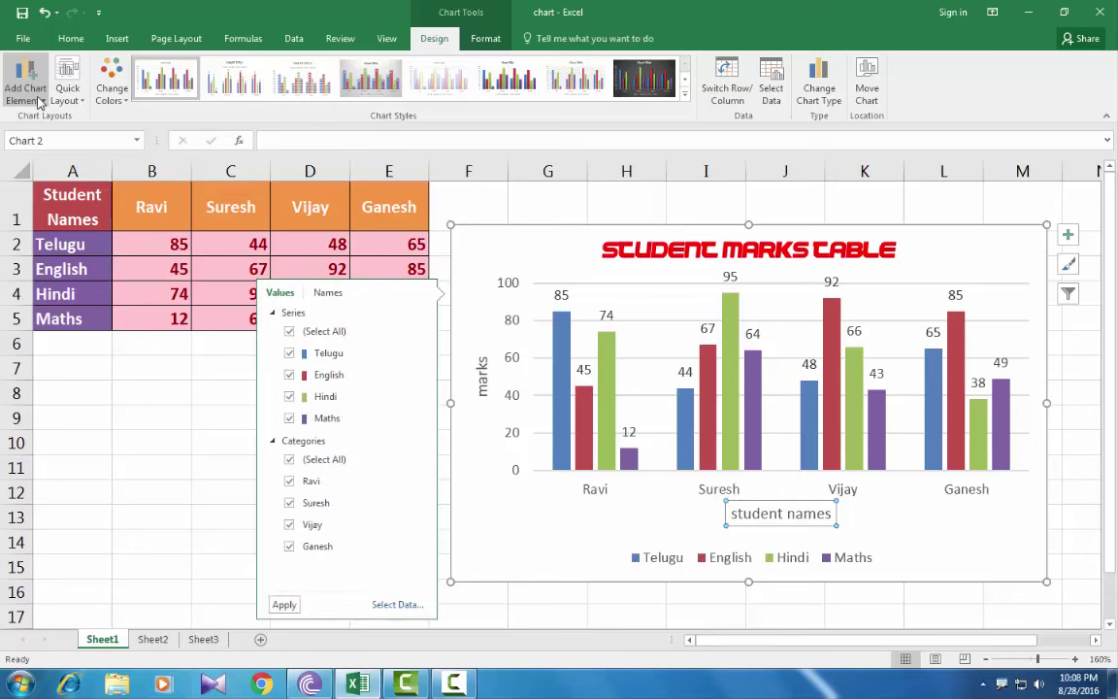
Step: Add a data table with legend keys below the chart
{"action": "left_click", "coordinate": [40, 100]}
{"action": "left_click", "coordinate": [40, 100]}
{"action": "left_click", "coordinate": [40, 100]}
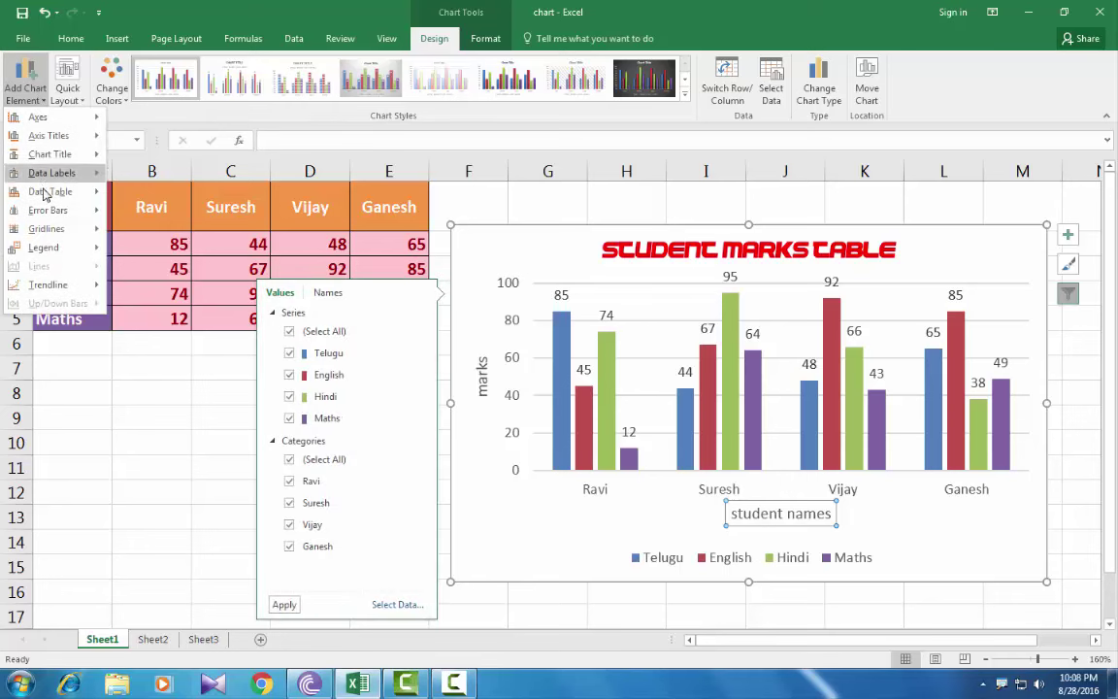
{"action": "mouse_move", "coordinate": [46, 198]}
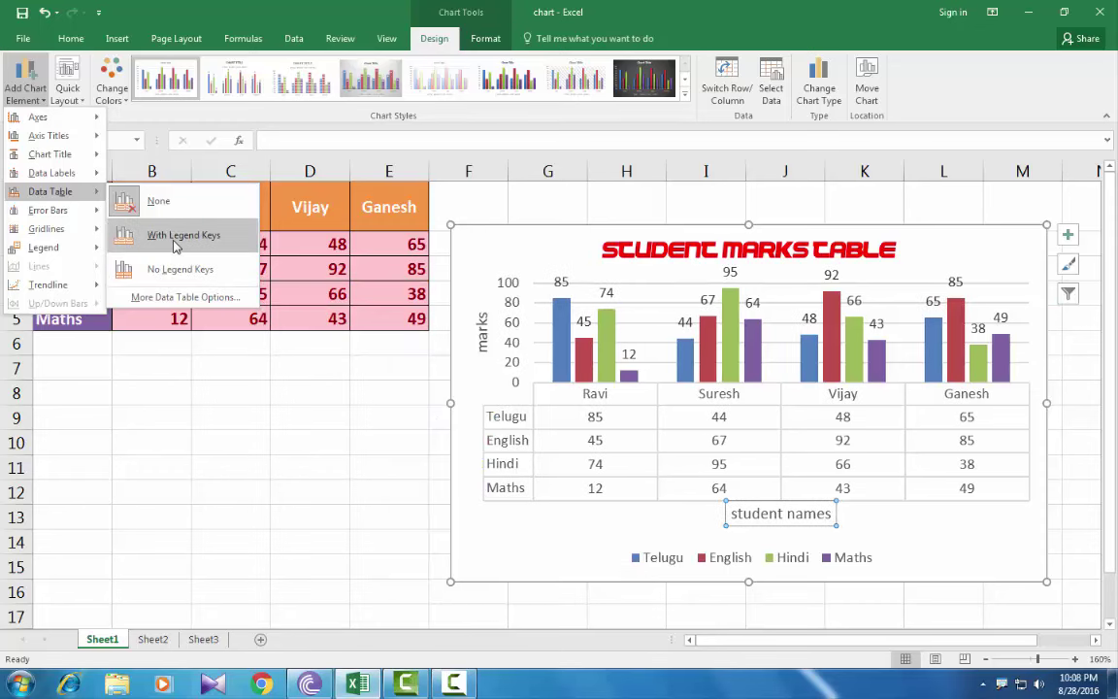
{"action": "left_click", "coordinate": [151, 212]}
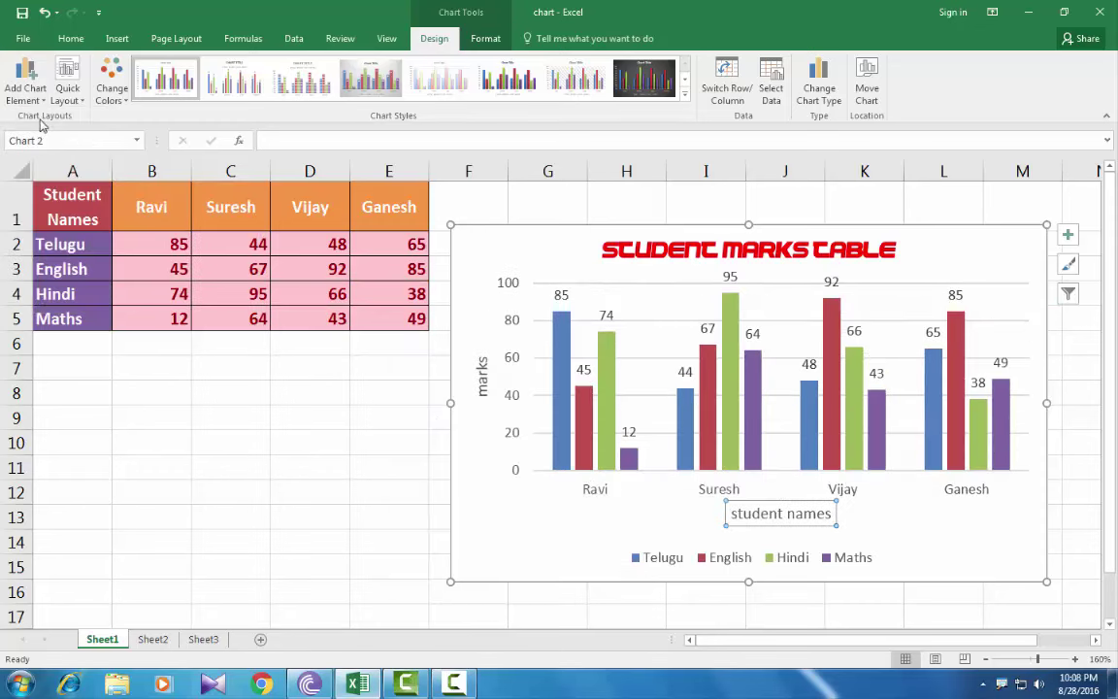
Step: Move the chart legend to the top, just under the title
{"action": "left_click", "coordinate": [26, 79]}
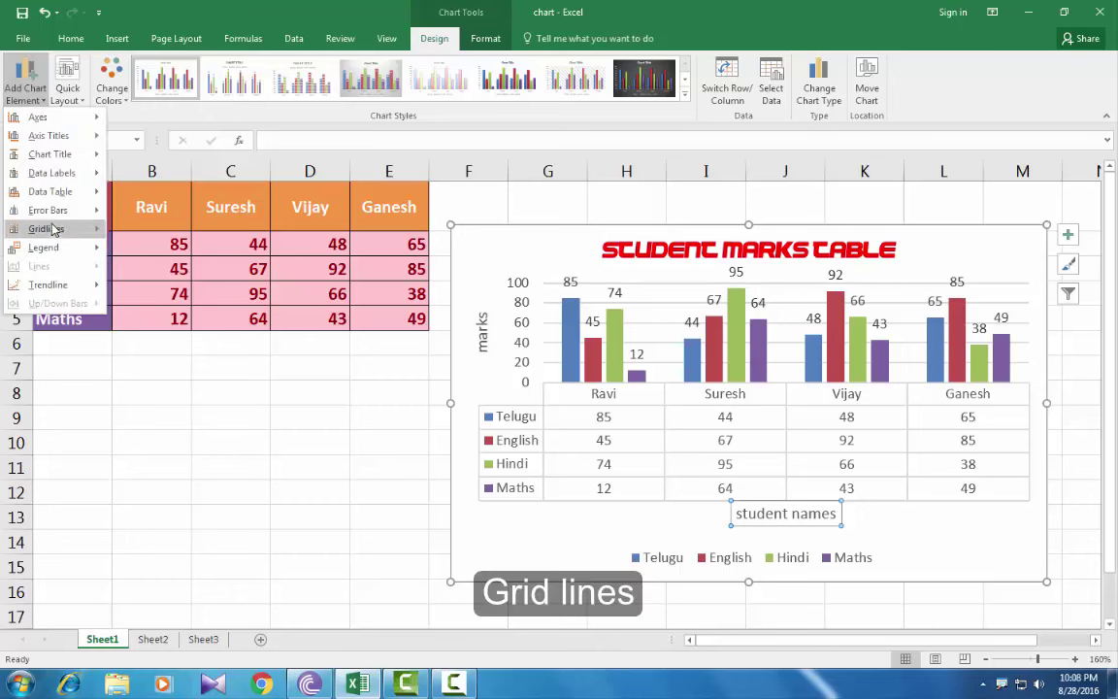
{"action": "mouse_move", "coordinate": [53, 229]}
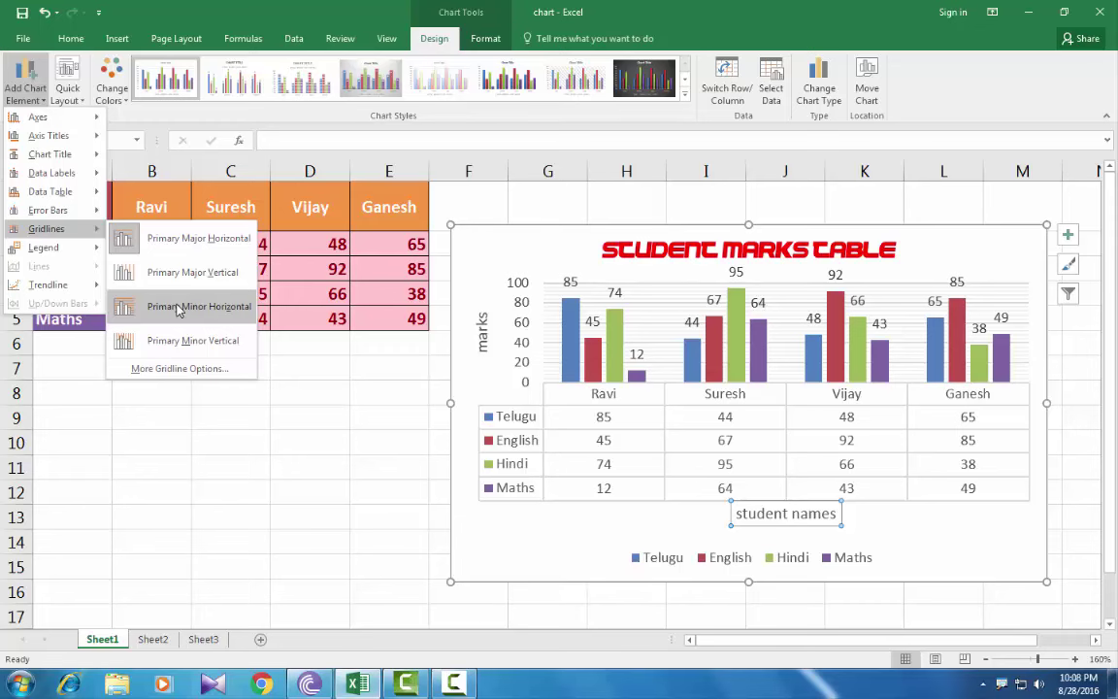
{"action": "mouse_move", "coordinate": [54, 247]}
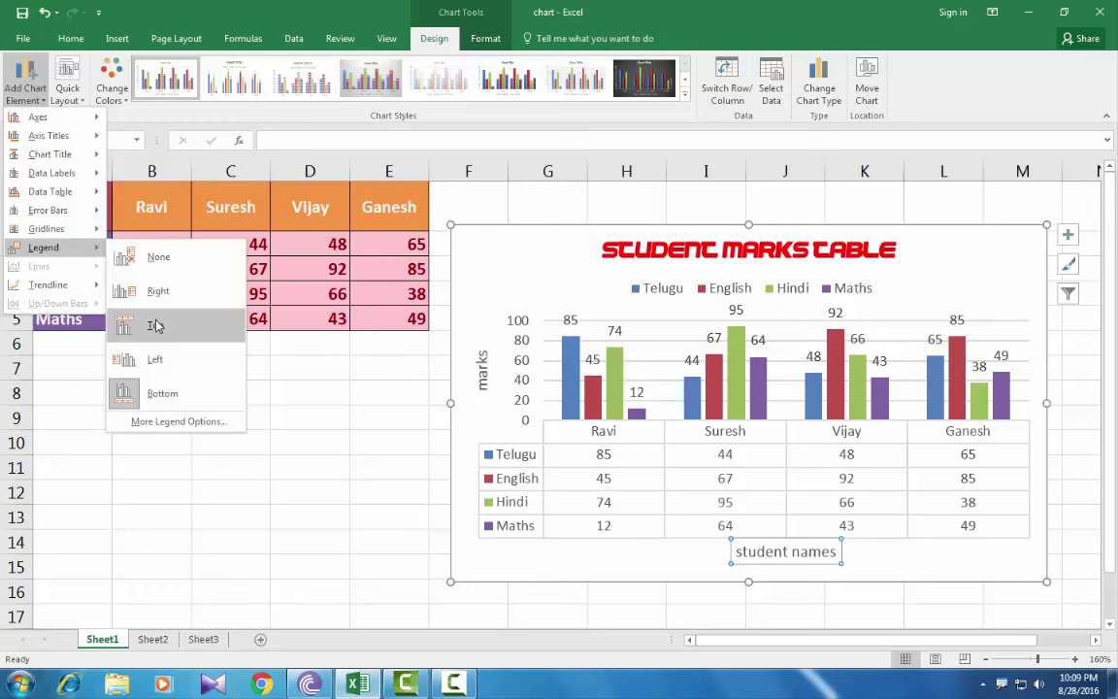
{"action": "left_click", "coordinate": [155, 326]}
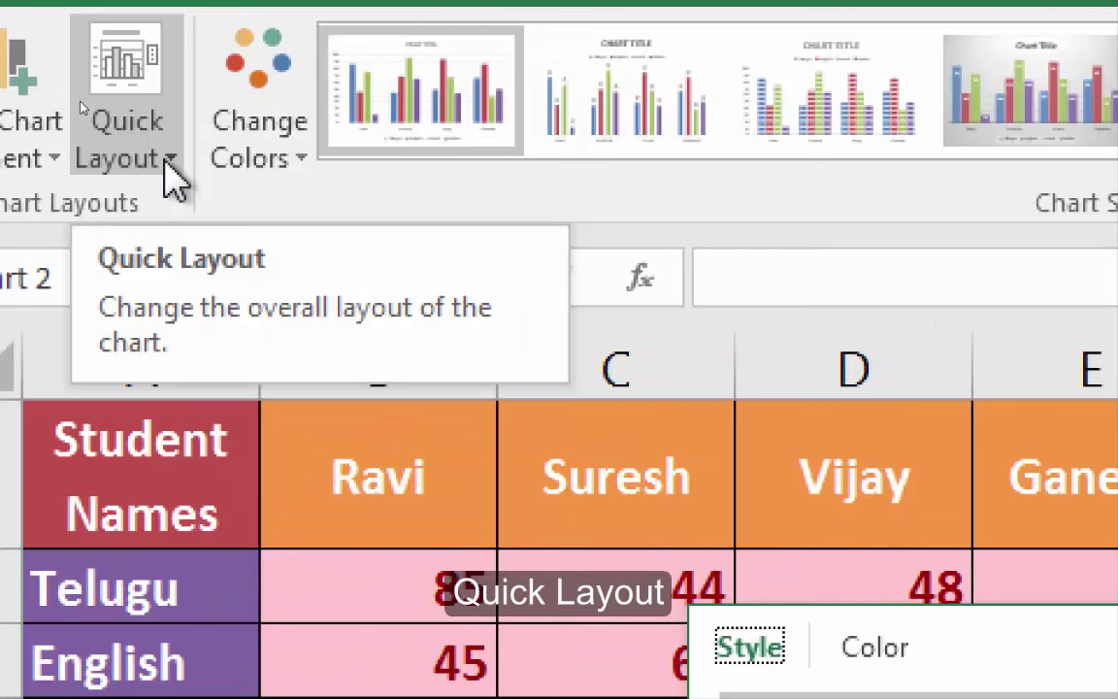
Step: Apply Quick Layout 5, keeping the title, axis title and data table with legend keys
{"action": "left_click", "coordinate": [167, 163]}
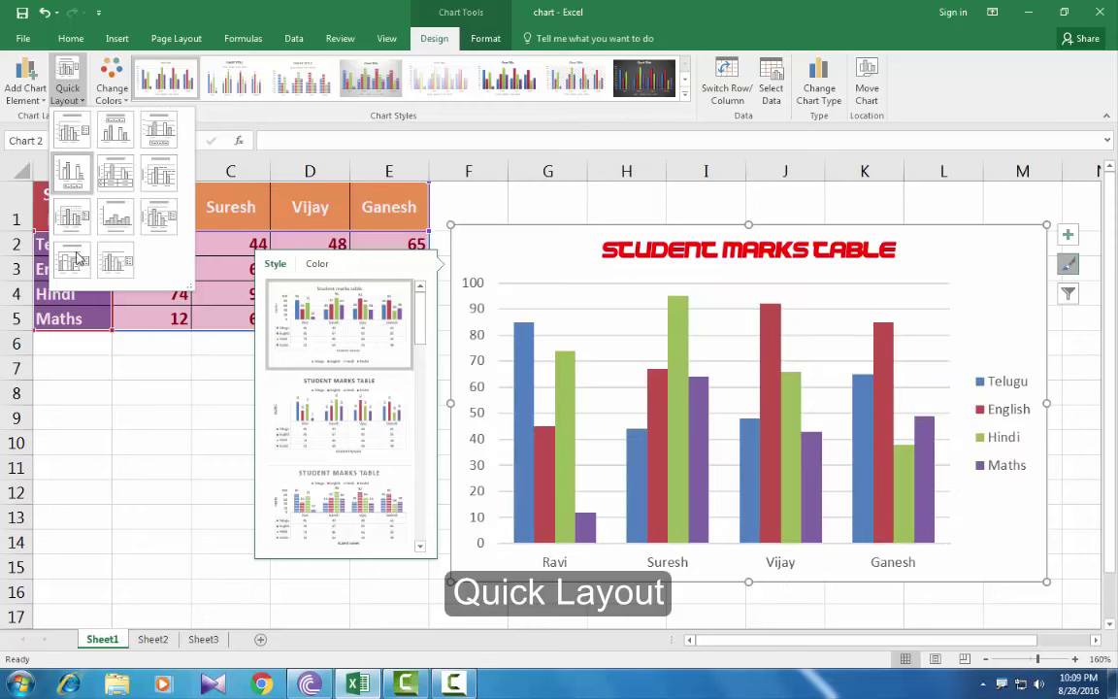
{"action": "left_click", "coordinate": [115, 182]}
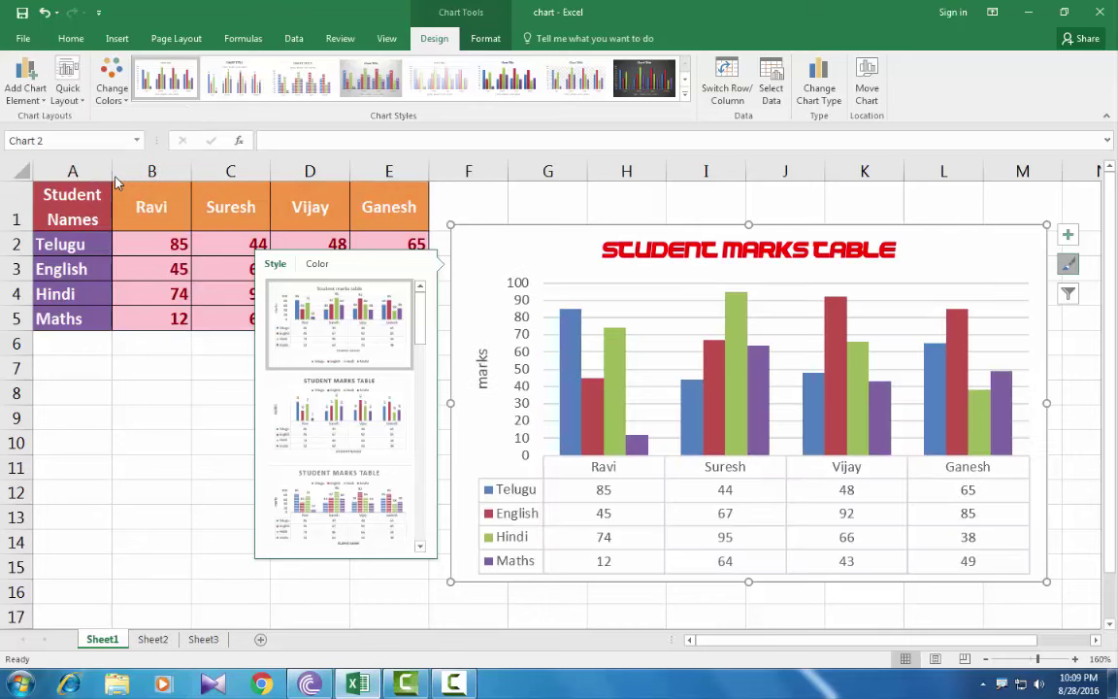
{"action": "left_click", "coordinate": [24, 82]}
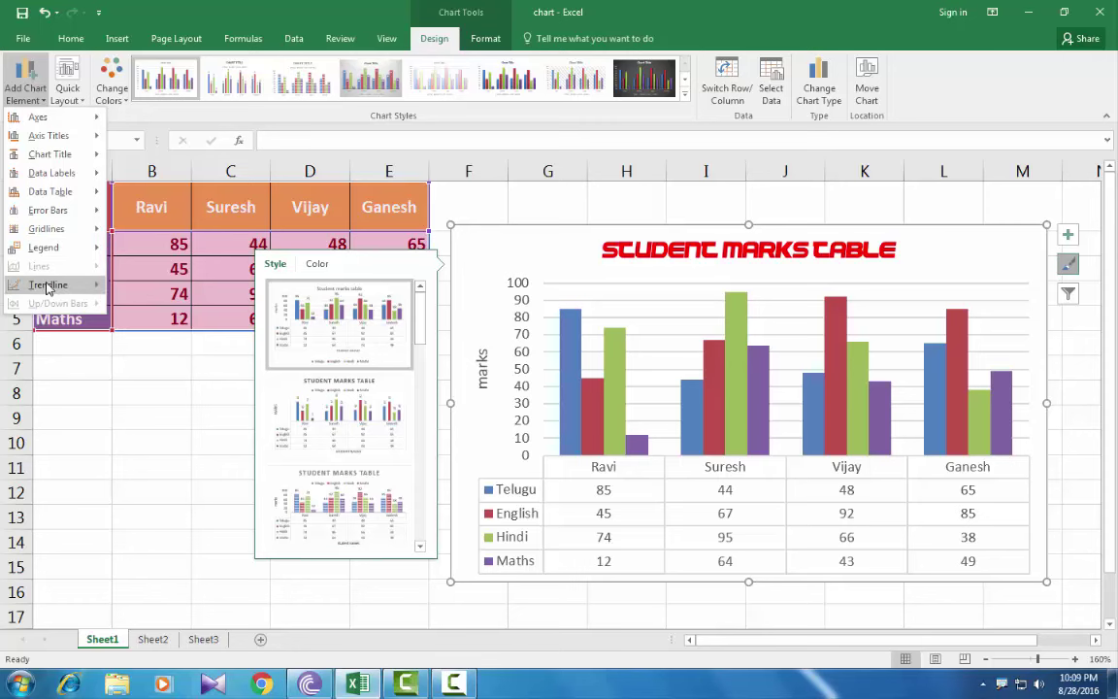
{"action": "mouse_move", "coordinate": [39, 285]}
{"action": "left_click", "coordinate": [70, 97]}
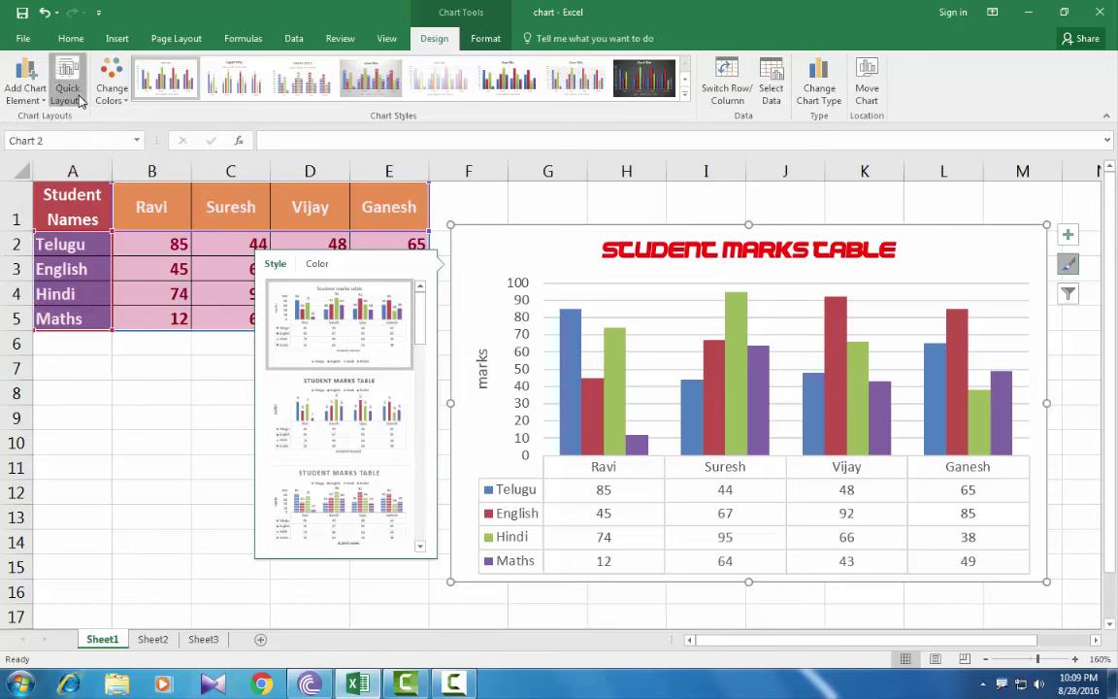
{"action": "left_click", "coordinate": [78, 97]}
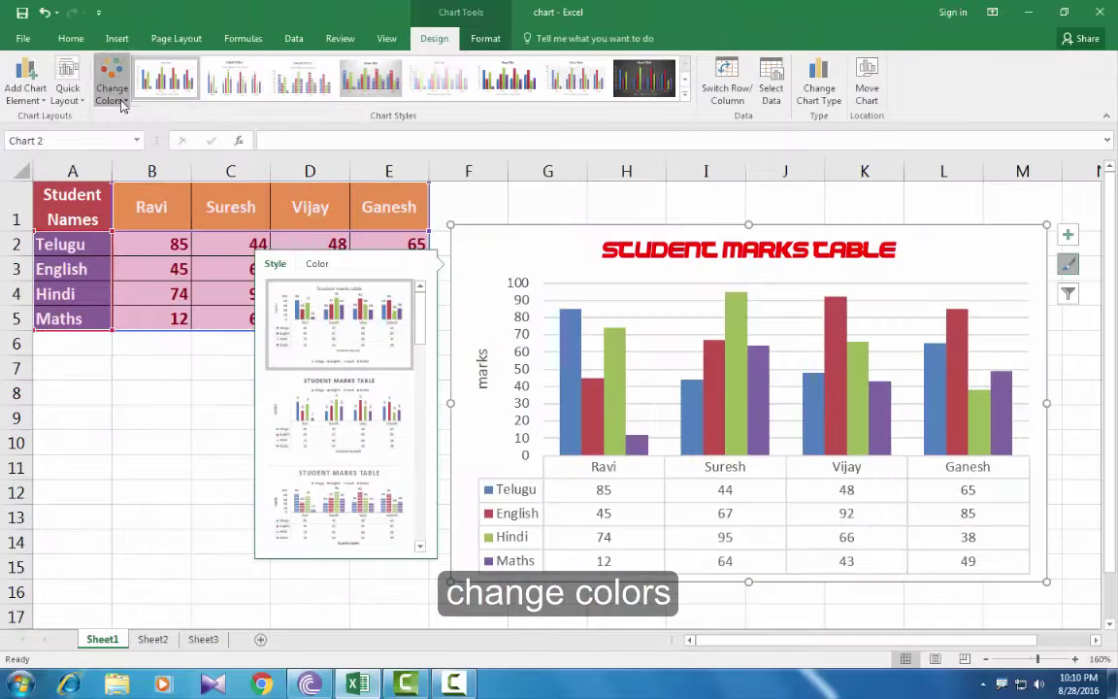
Step: Recolour the columns with the Colorful palette and apply the dark glowing-outline Style 12
{"action": "left_click", "coordinate": [134, 97]}
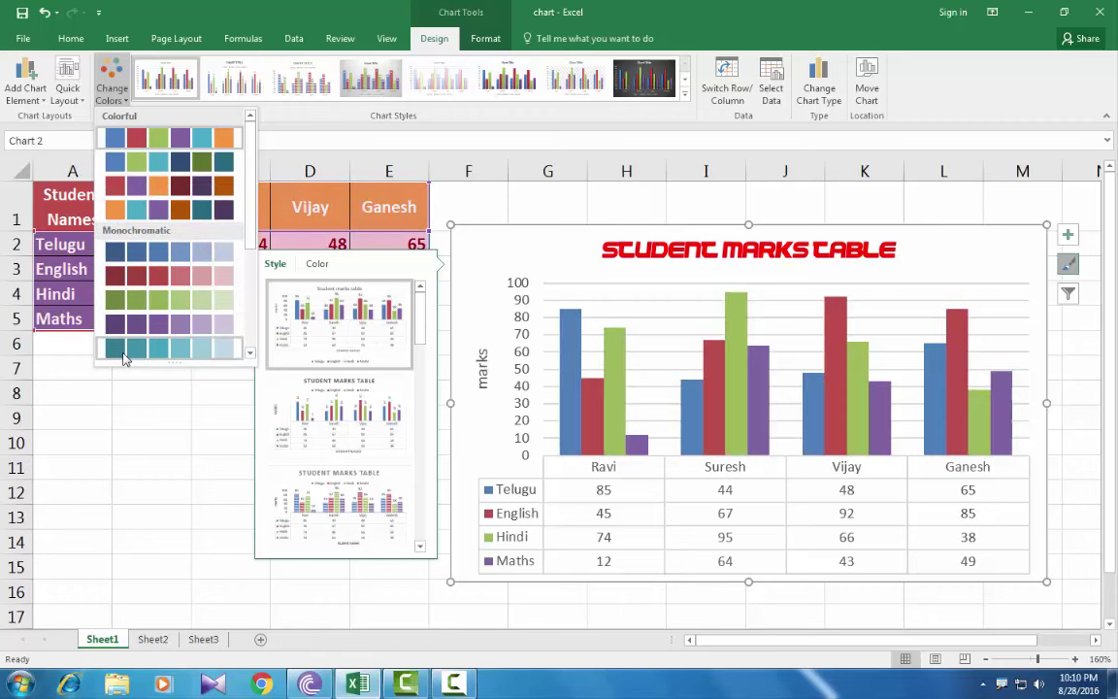
{"action": "left_click", "coordinate": [150, 184]}
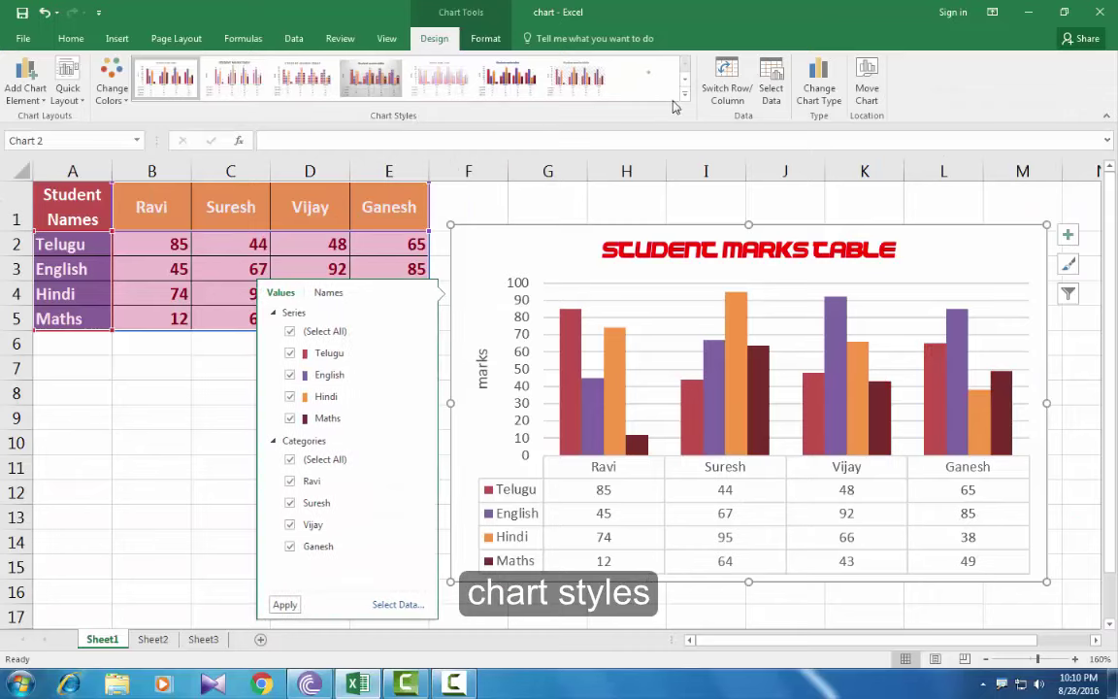
{"action": "left_click", "coordinate": [685, 98]}
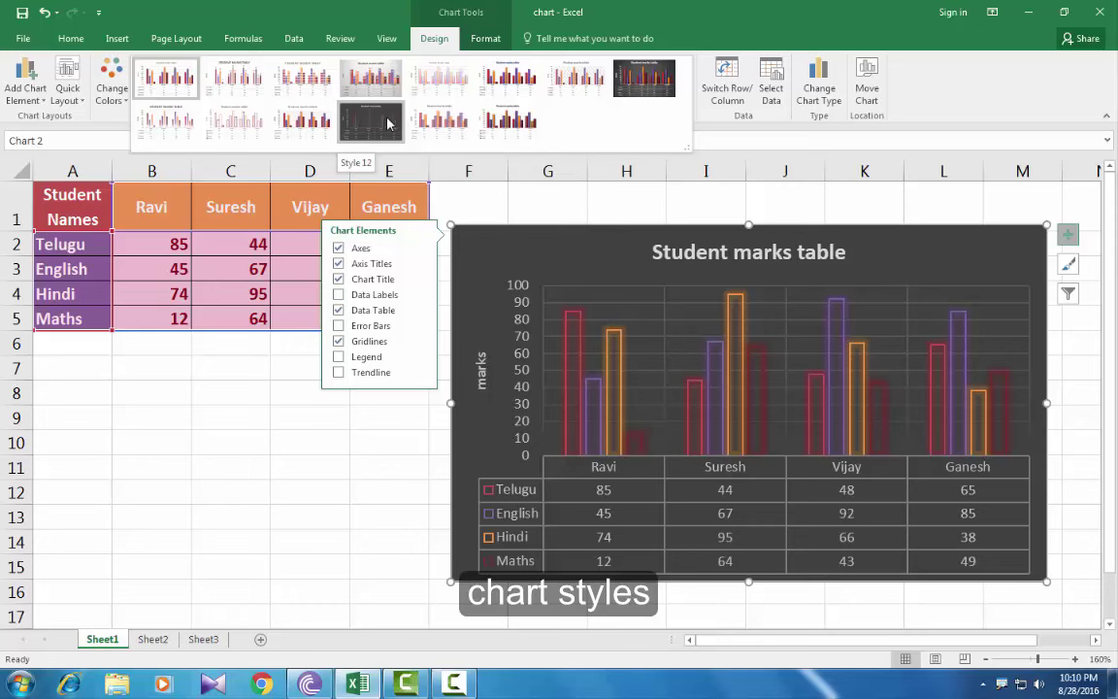
{"action": "left_click", "coordinate": [387, 123]}
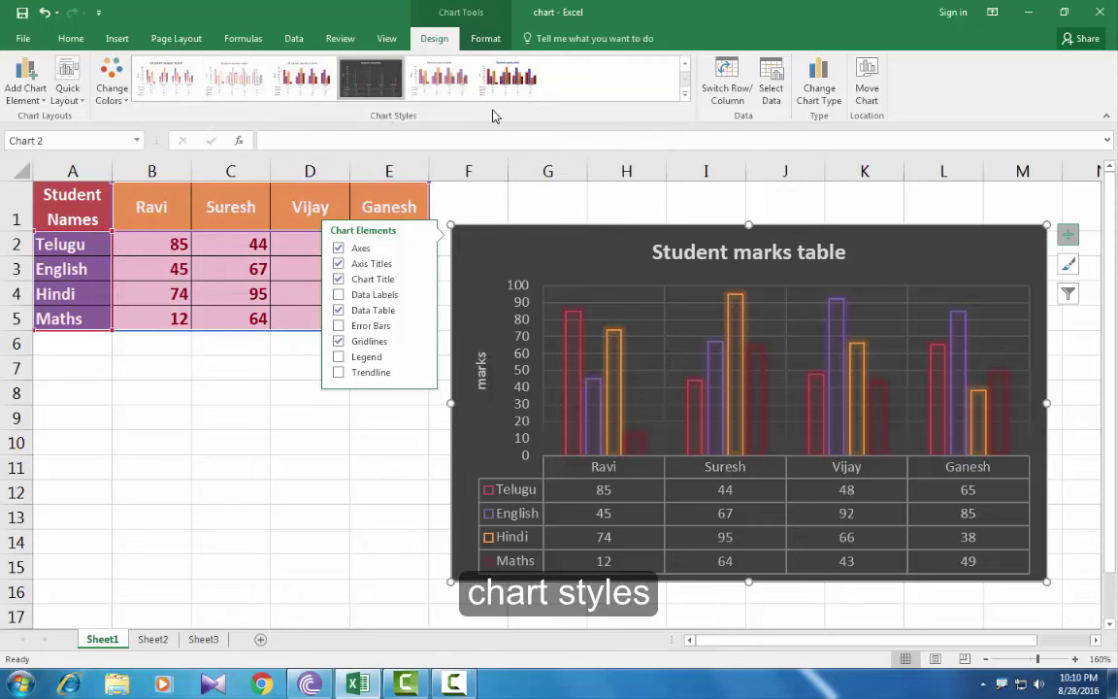
{"action": "left_click", "coordinate": [158, 87]}
{"action": "left_click", "coordinate": [360, 93]}
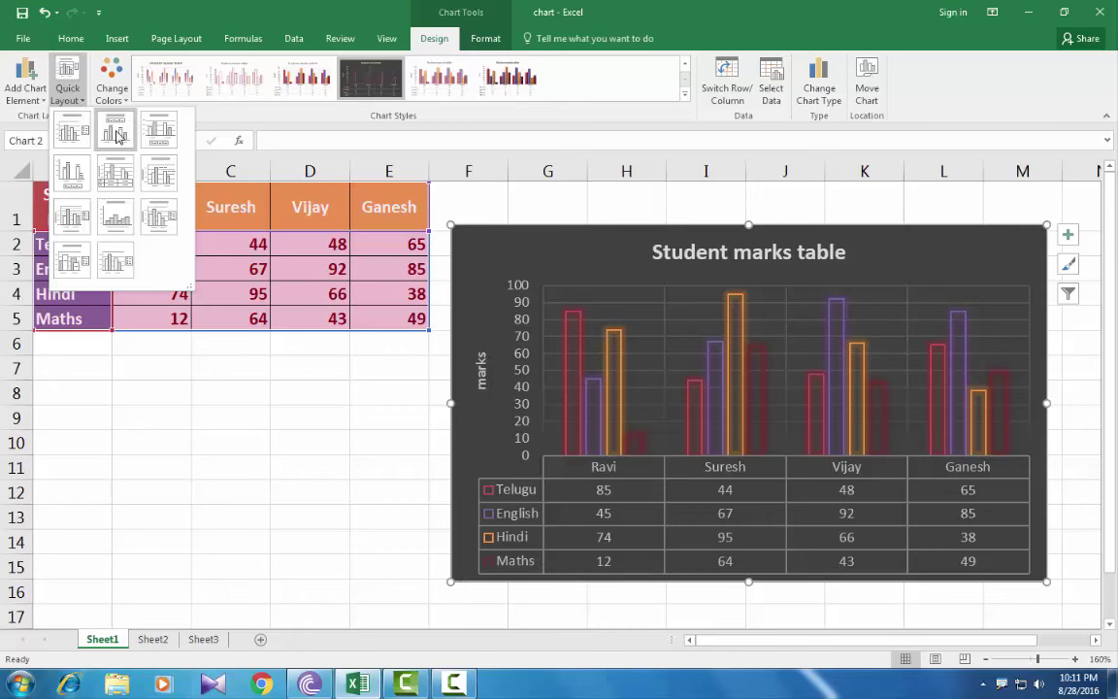
Step: Apply the quick layout with a top legend and data labels on the columns
{"action": "left_click", "coordinate": [115, 137]}
{"action": "key", "text": "ctrl+z"}
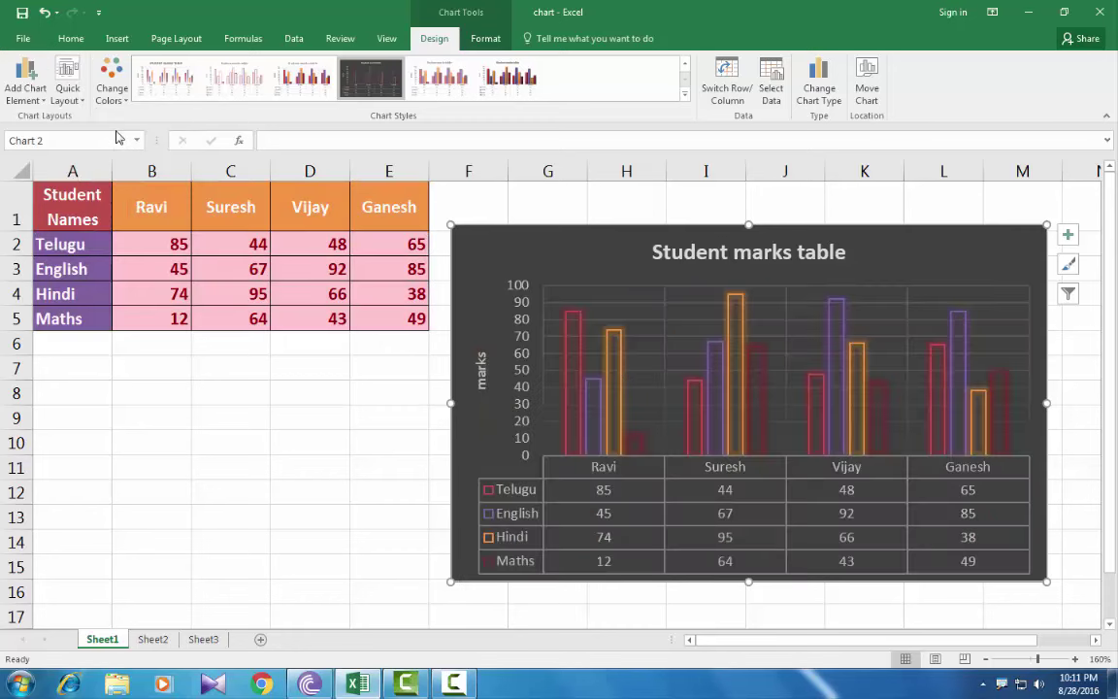
{"action": "key", "text": "ctrl+y"}
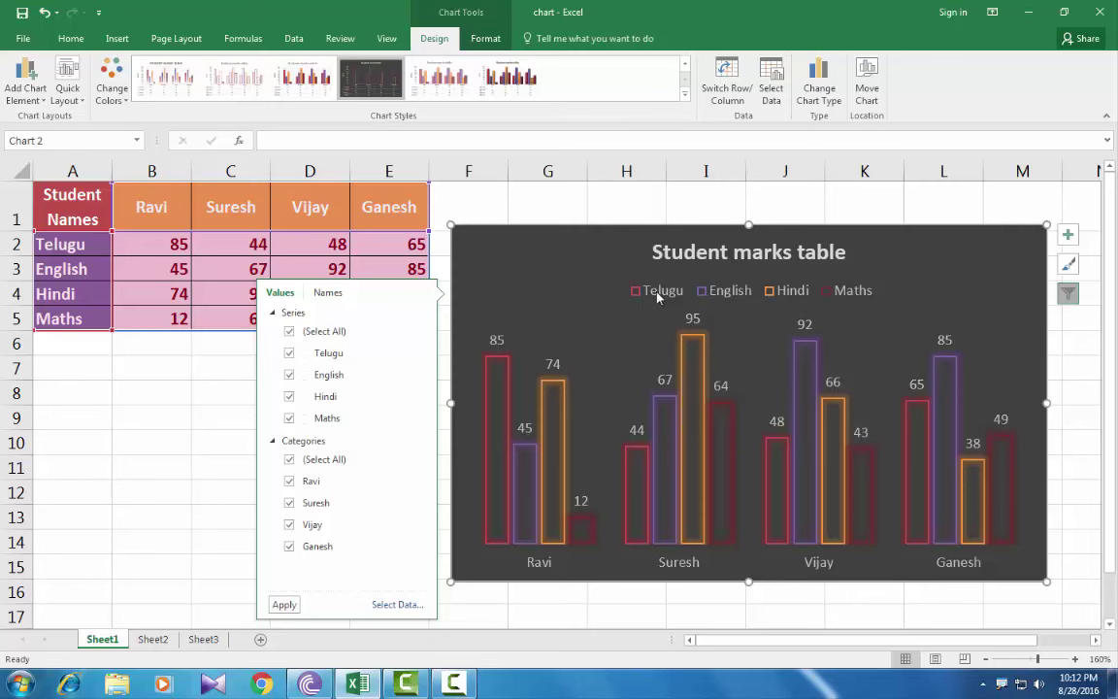
Step: Switch rows and columns, then switch back so the subjects remain the series
{"action": "left_click", "coordinate": [733, 76]}
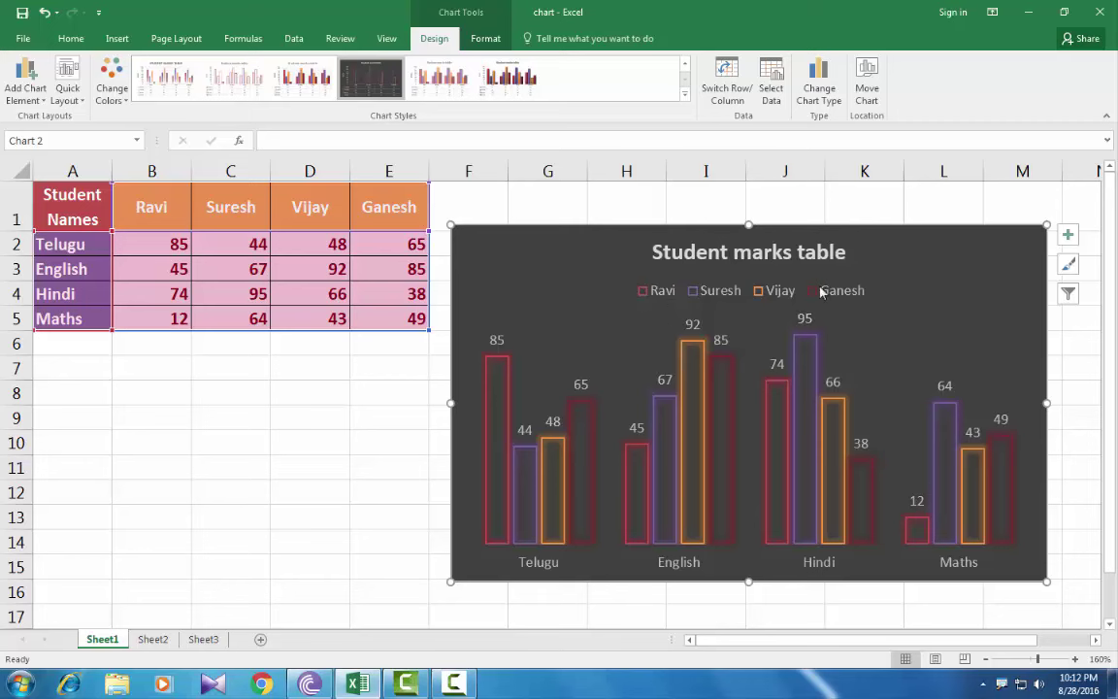
{"action": "left_click", "coordinate": [722, 80]}
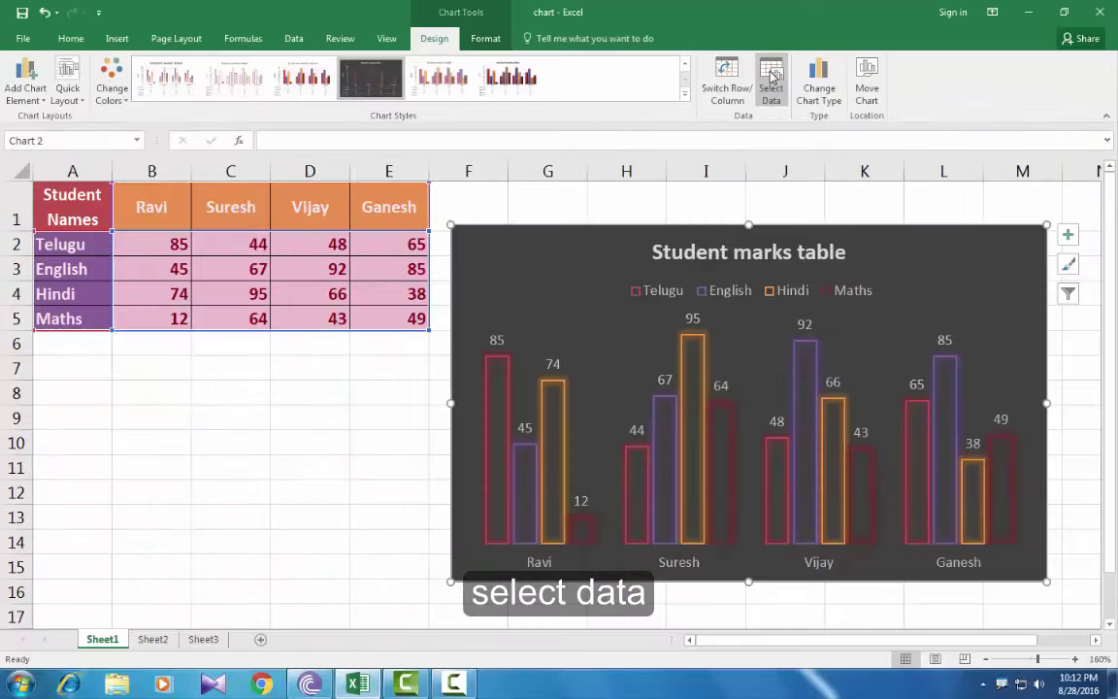
{"action": "left_click", "coordinate": [772, 78]}
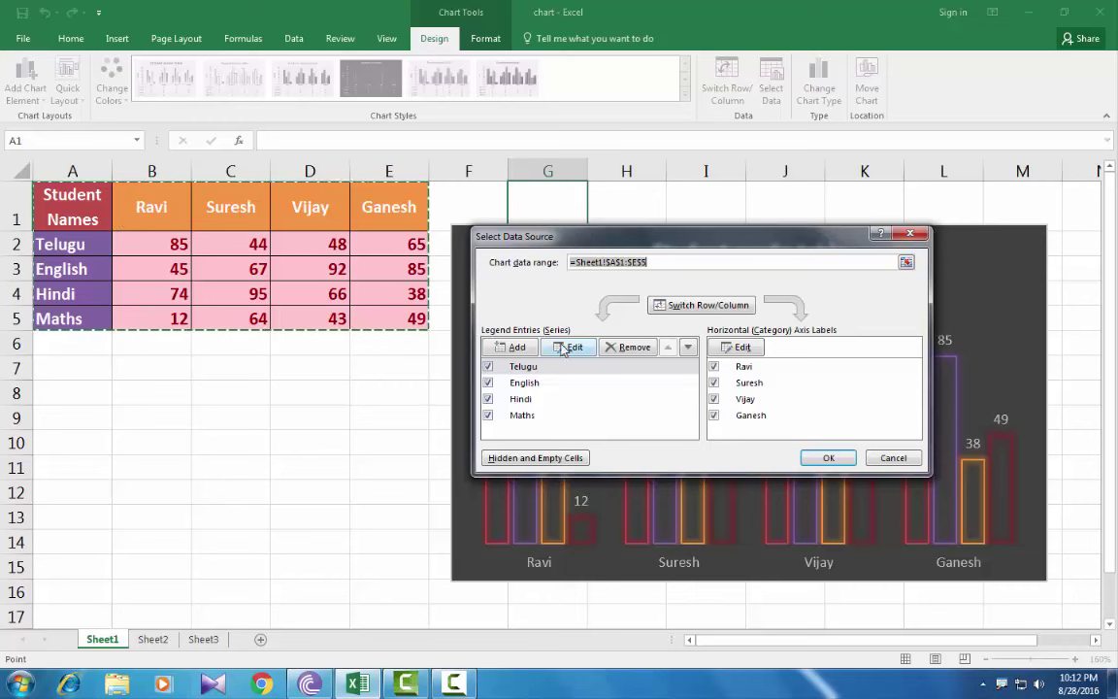
{"action": "left_click", "coordinate": [910, 236]}
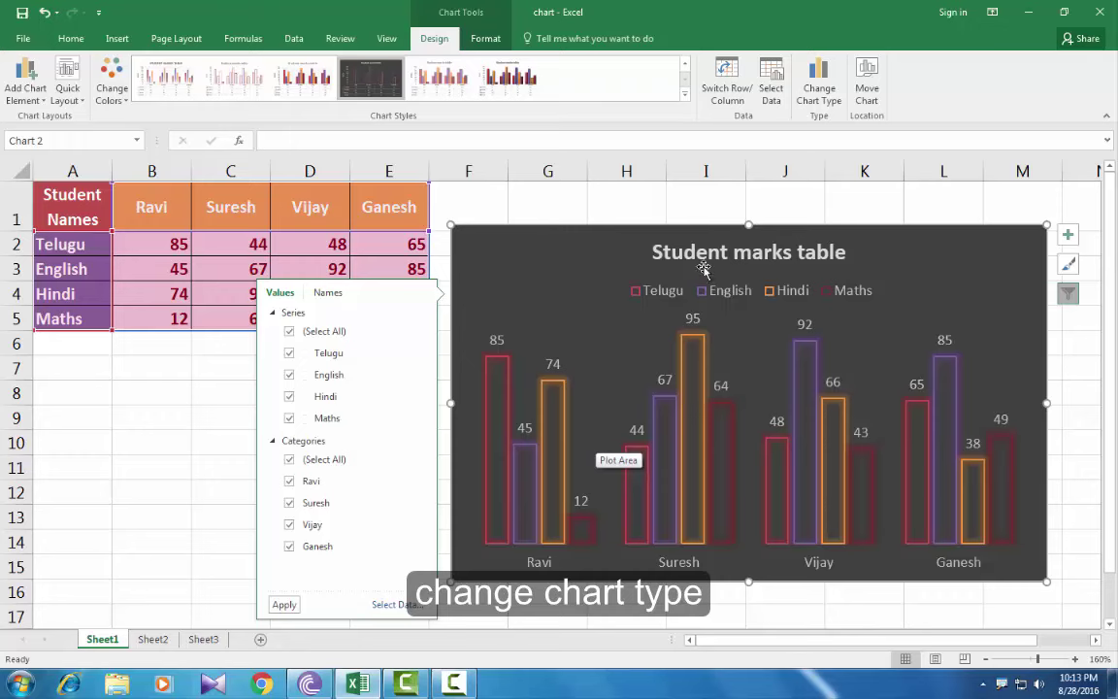
{"action": "left_click", "coordinate": [816, 84]}
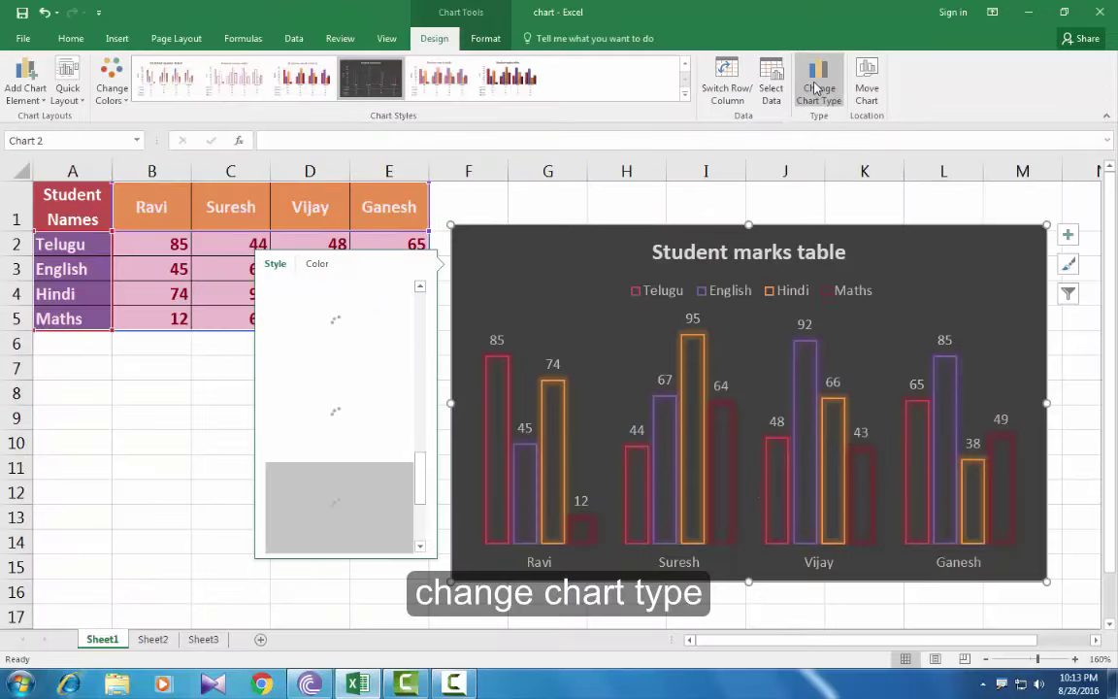
{"action": "left_click", "coordinate": [816, 89]}
{"action": "left_click_drag", "start_coordinate": [630, 108], "coordinate": [684, 93]}
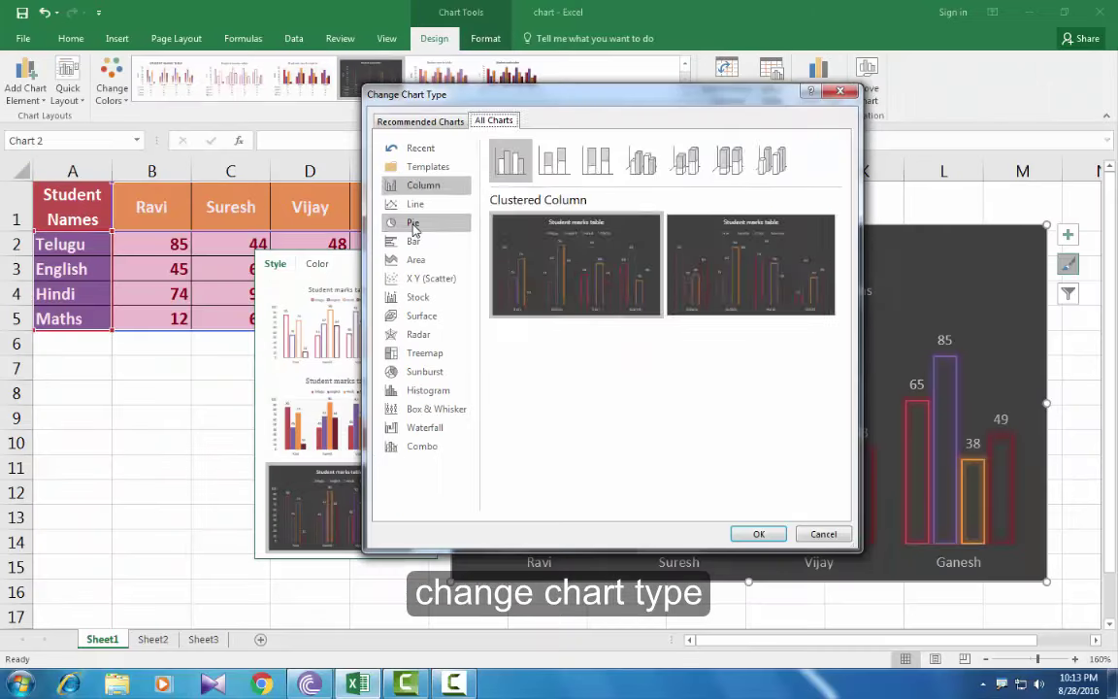
{"action": "left_click", "coordinate": [415, 226]}
{"action": "left_click", "coordinate": [759, 534]}
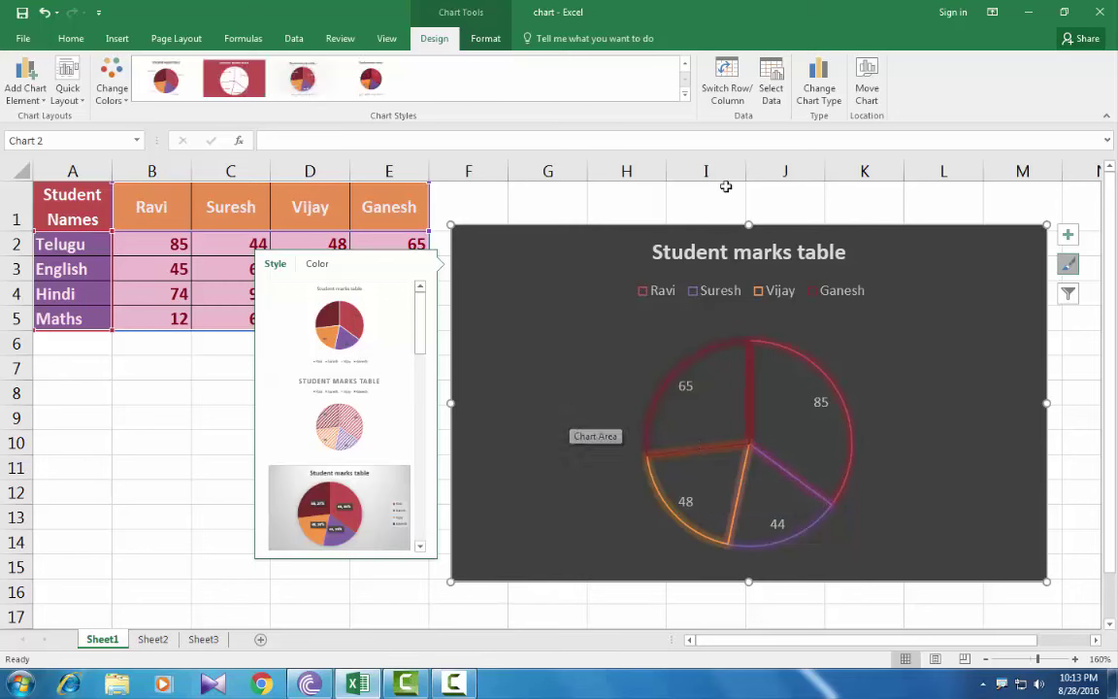
{"action": "left_click", "coordinate": [821, 78]}
{"action": "left_click", "coordinate": [819, 78]}
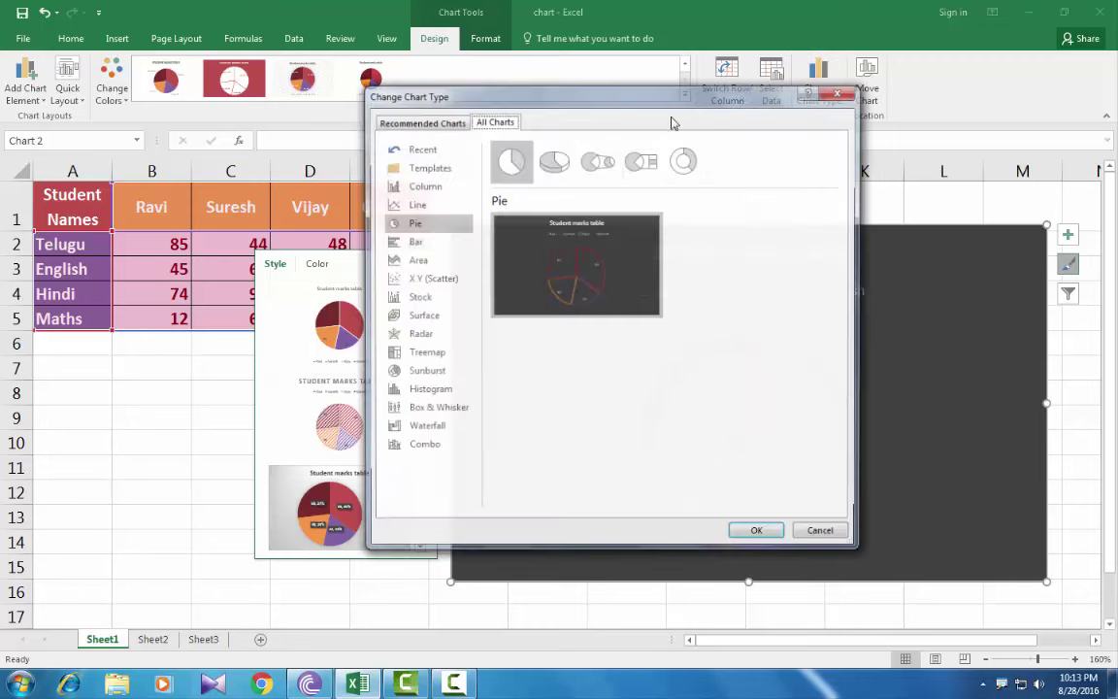
{"action": "left_click", "coordinate": [420, 189]}
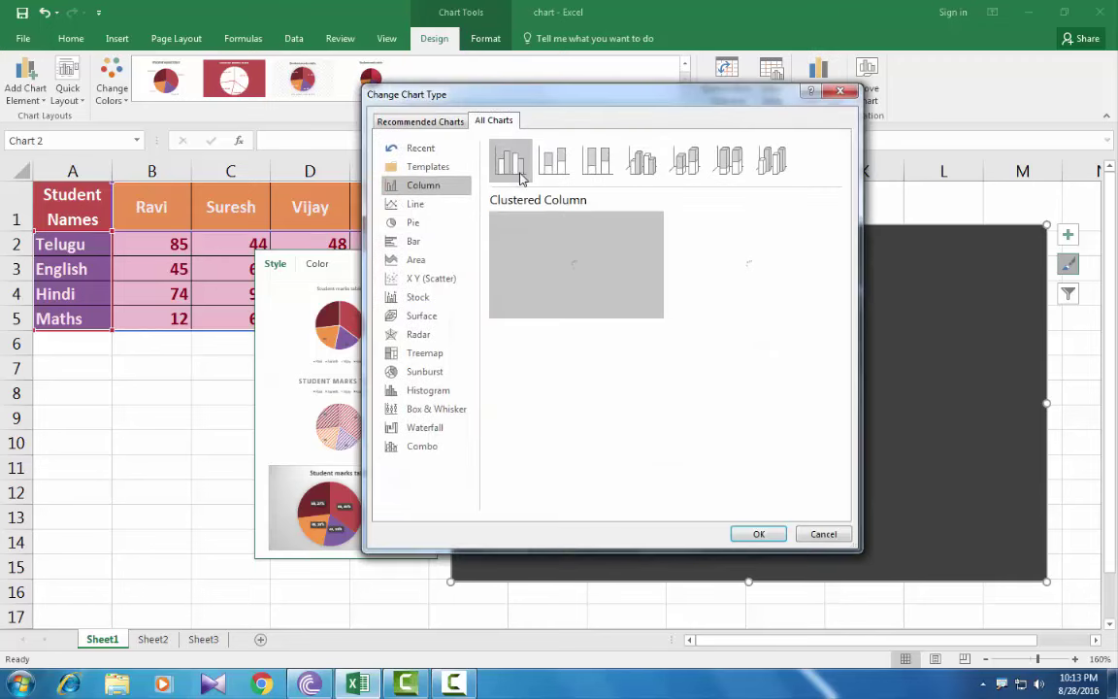
{"action": "left_click", "coordinate": [758, 532]}
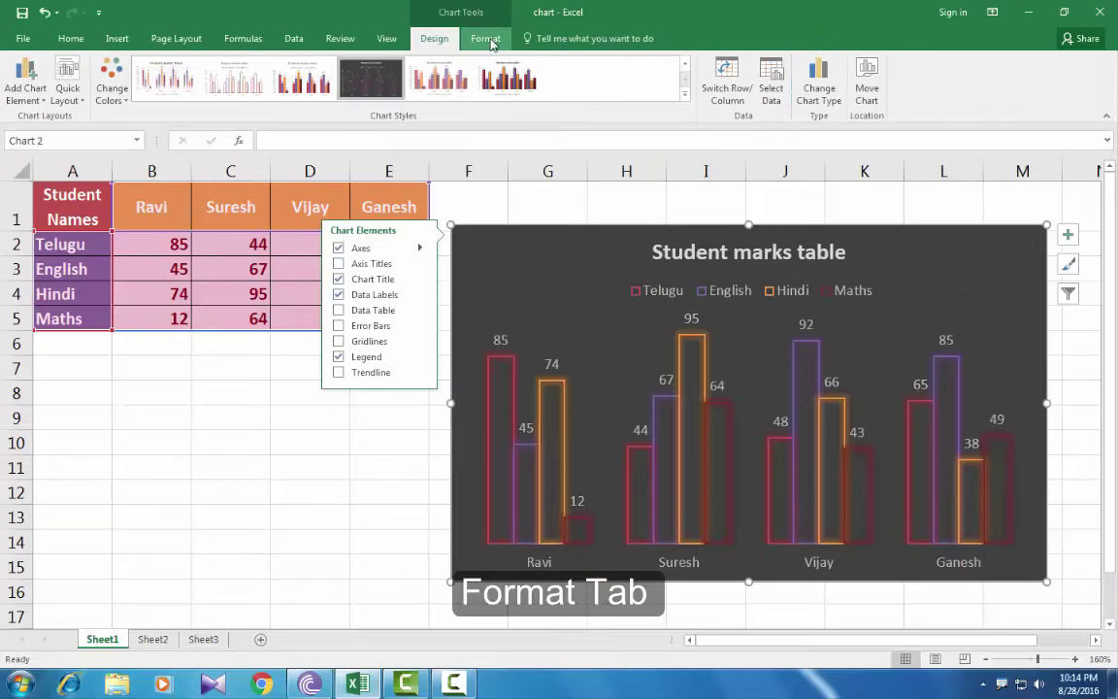
Step: Show the chart's Format options and select the orange Hindi series columns
{"action": "left_click", "coordinate": [490, 44]}
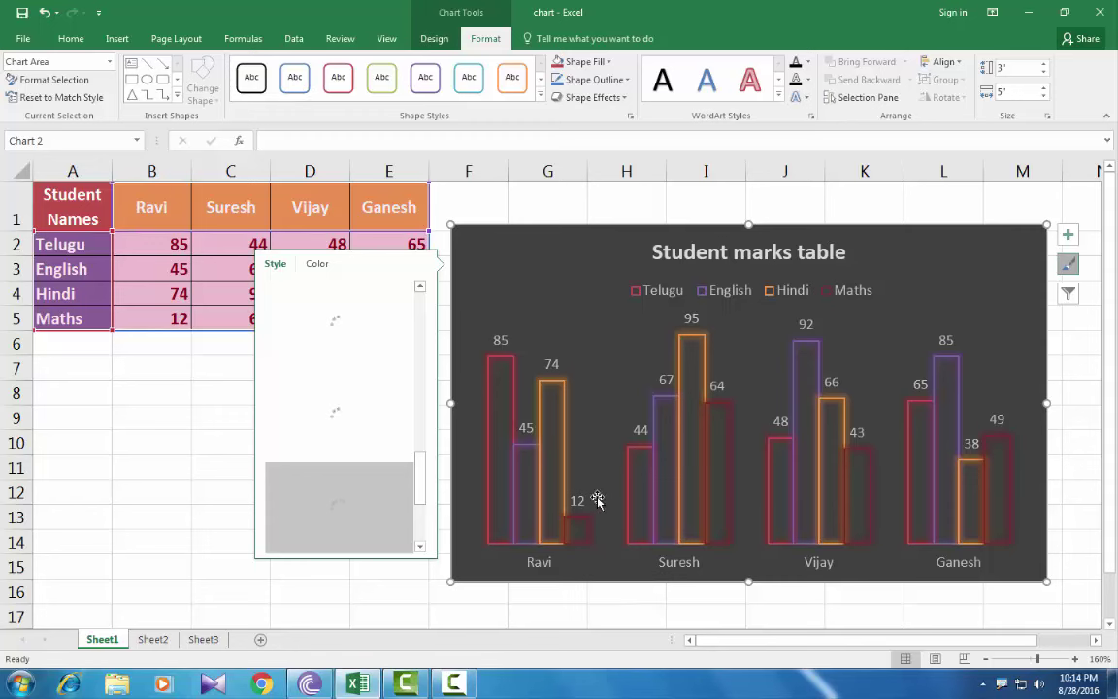
{"action": "mouse_move", "coordinate": [548, 442]}
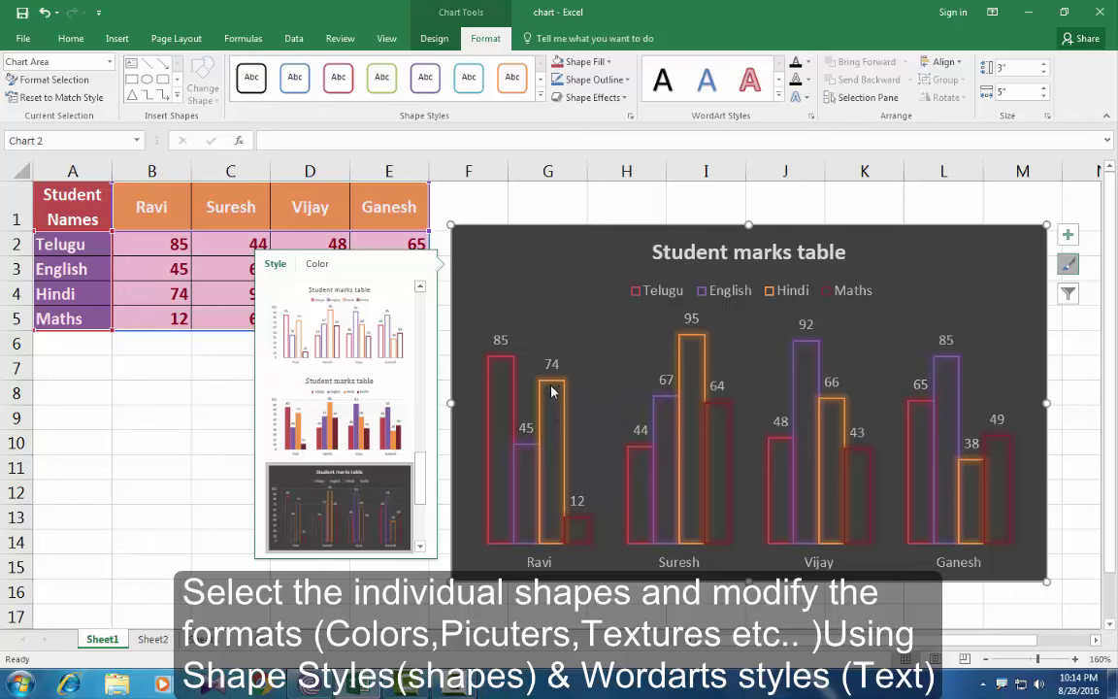
{"action": "left_click", "coordinate": [552, 386]}
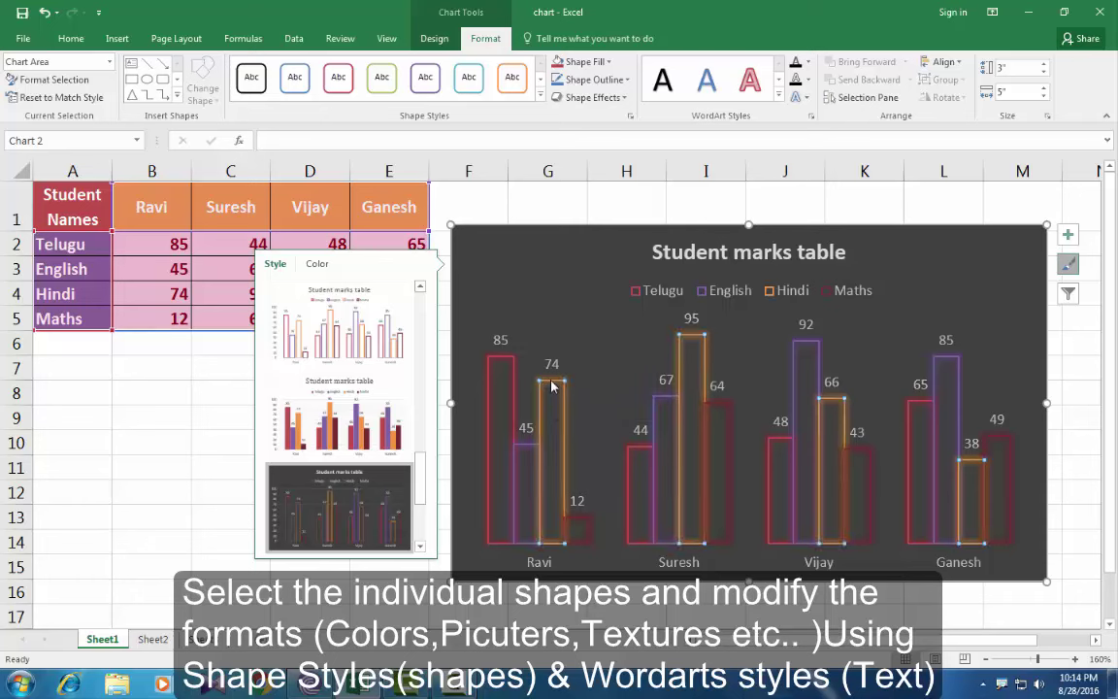
Step: Give Ravi's Hindi column a light peach Subtle Effect fill
{"action": "left_click", "coordinate": [551, 387]}
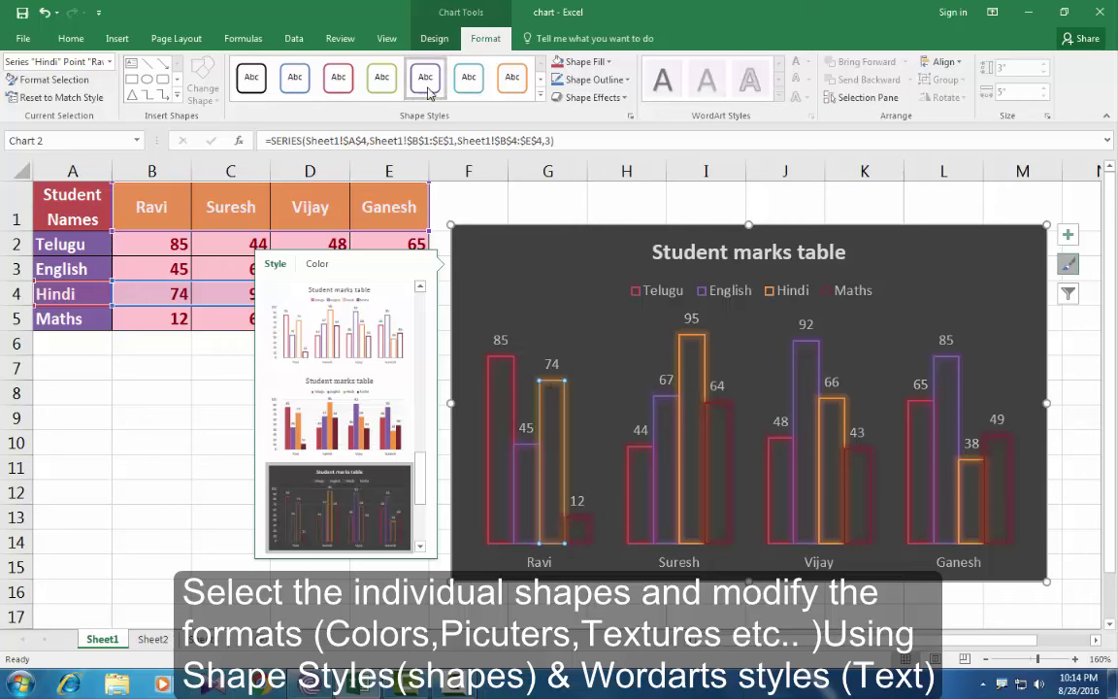
{"action": "left_click", "coordinate": [301, 96]}
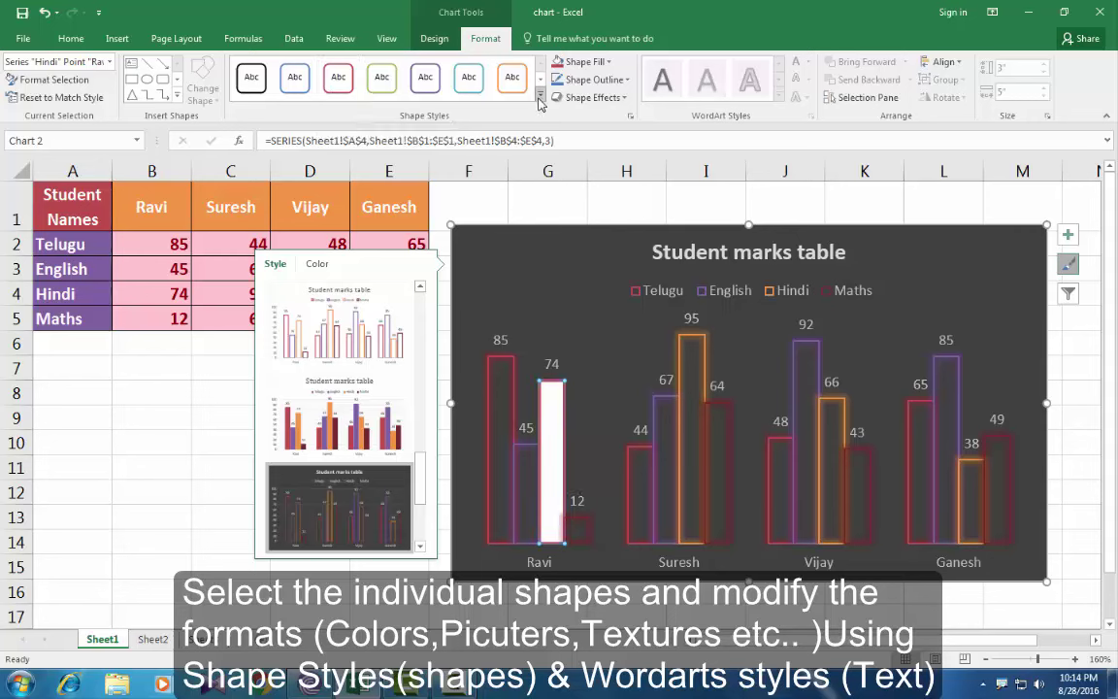
{"action": "left_click", "coordinate": [542, 100]}
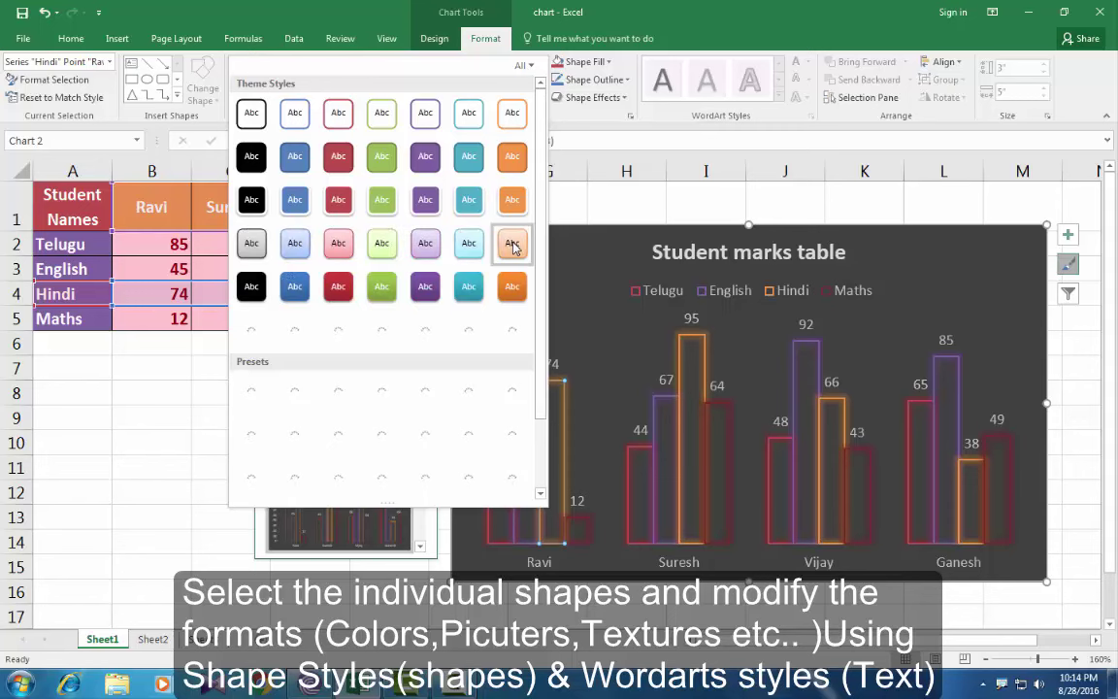
{"action": "left_click", "coordinate": [512, 246]}
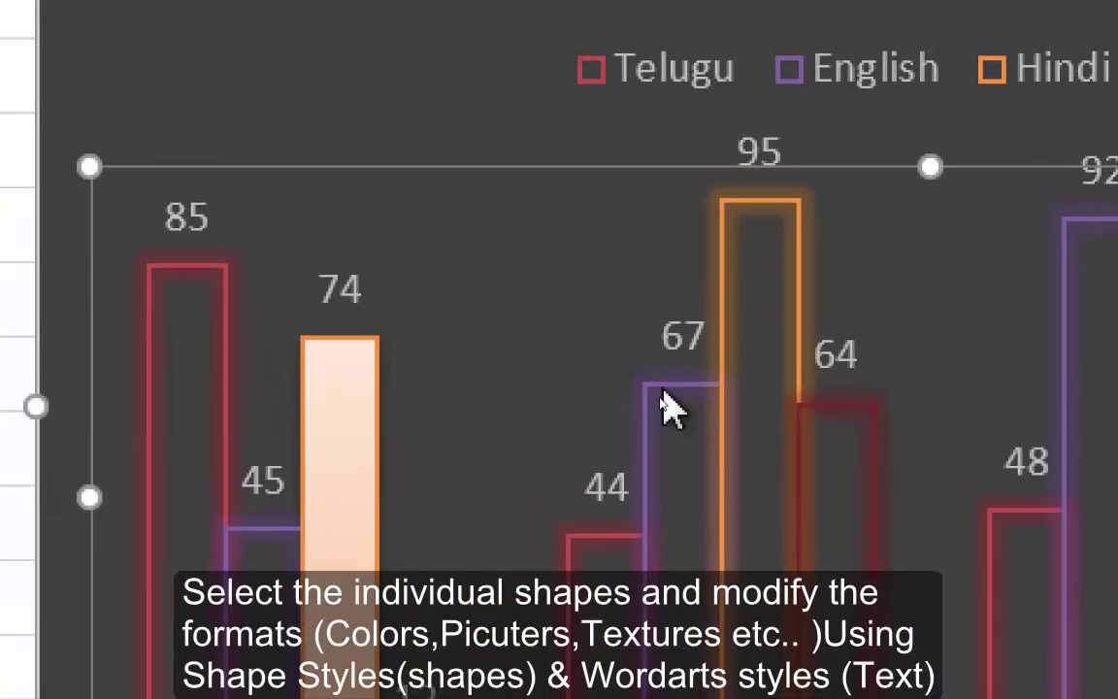
Step: Give all English columns a light aqua Subtle Effect fill, then select the Telugu series
{"action": "left_click", "coordinate": [663, 395]}
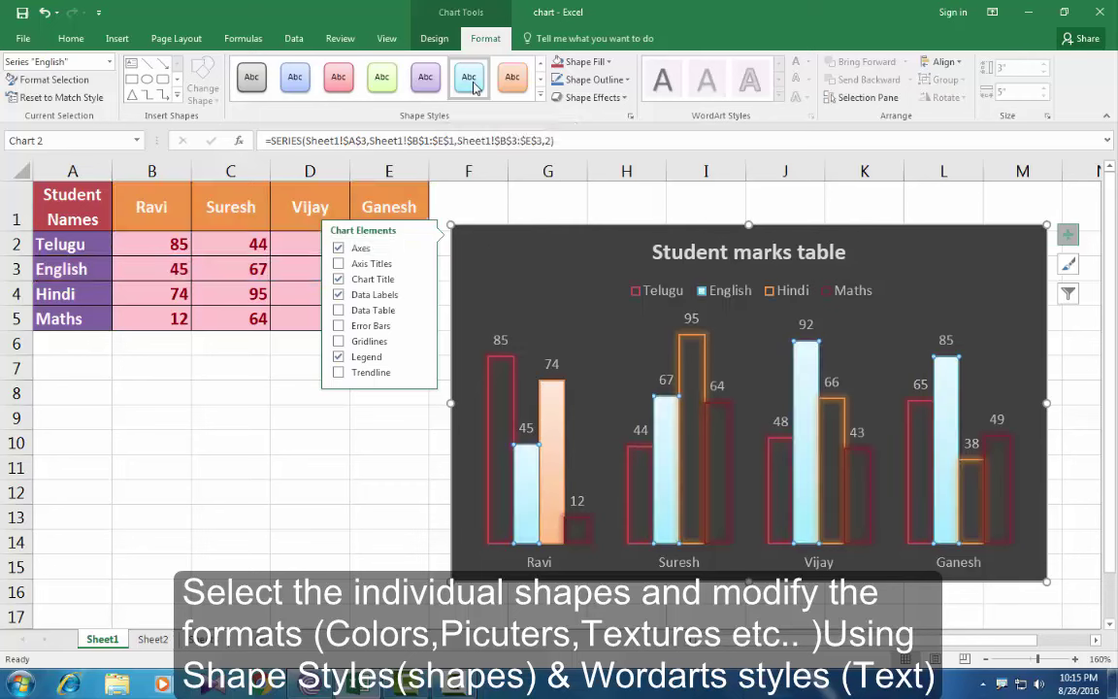
{"action": "left_click", "coordinate": [474, 87]}
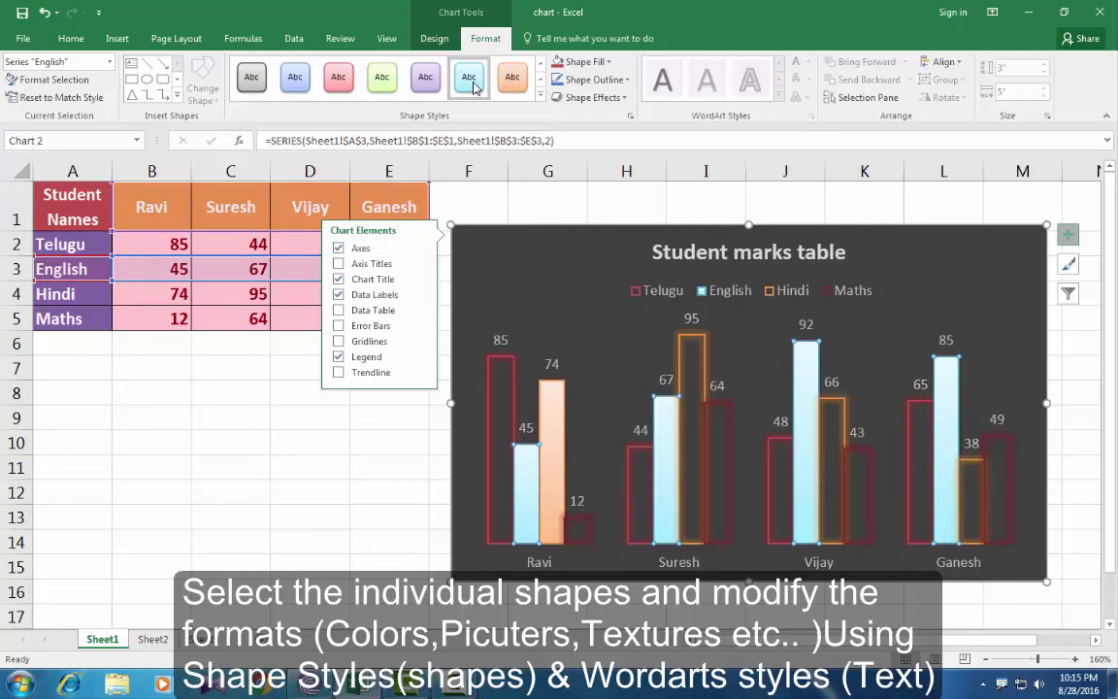
{"action": "left_click", "coordinate": [500, 361]}
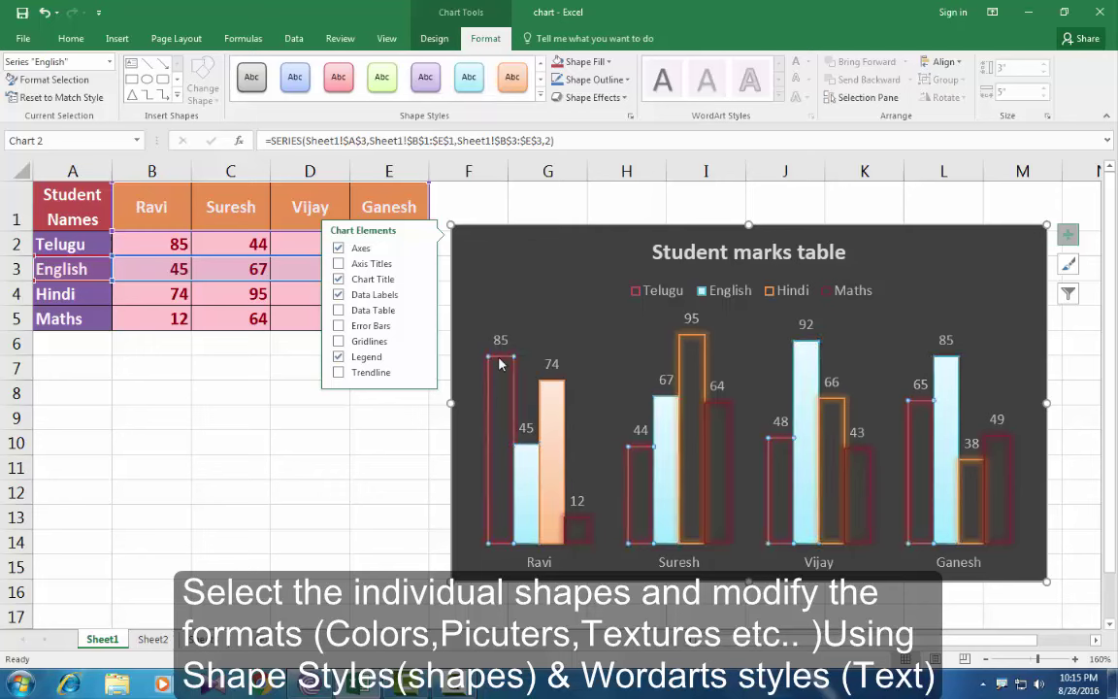
{"action": "left_click", "coordinate": [499, 362]}
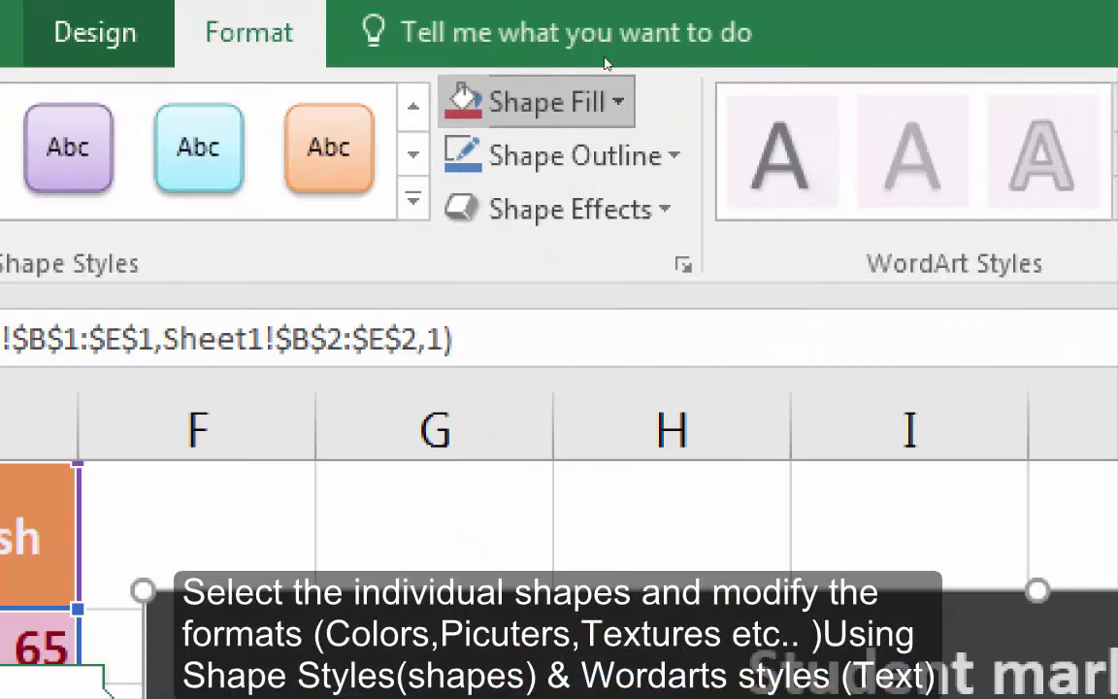
Step: Fill the Telugu columns with a dark blue gradient
{"action": "left_click", "coordinate": [604, 97]}
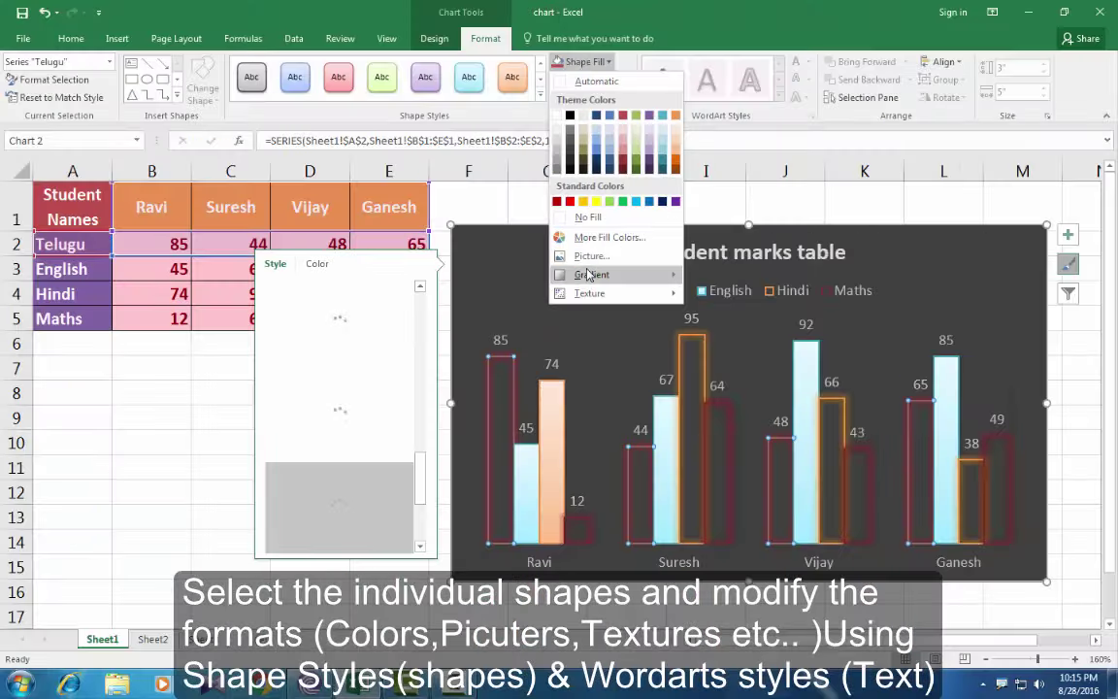
{"action": "left_click", "coordinate": [590, 274]}
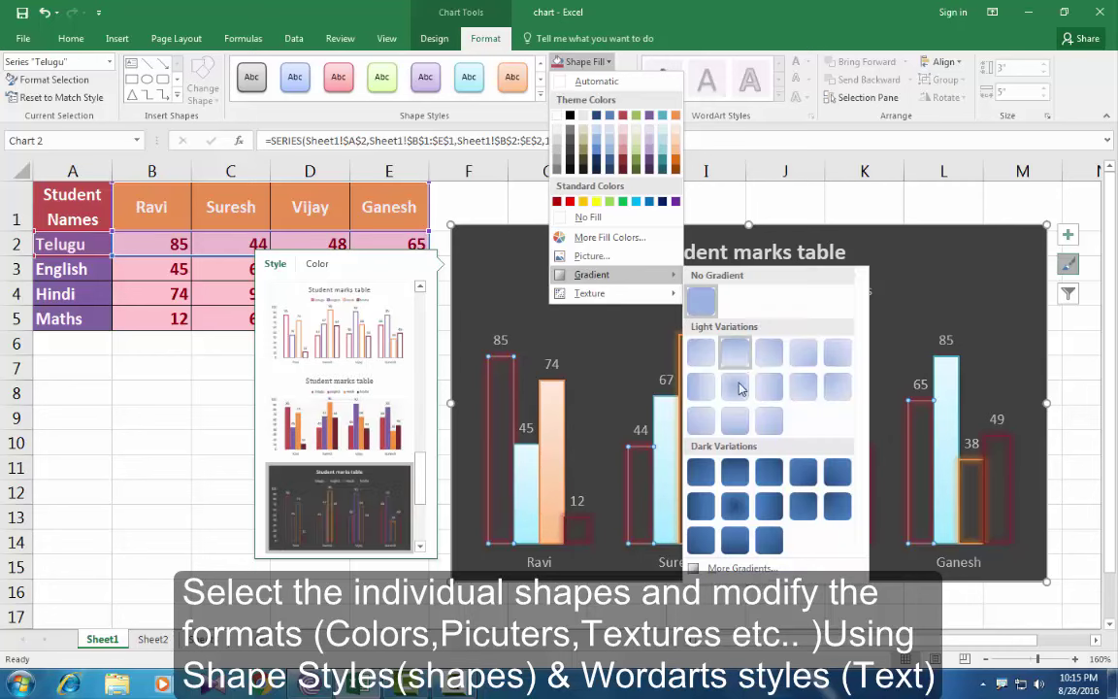
{"action": "left_click", "coordinate": [736, 473]}
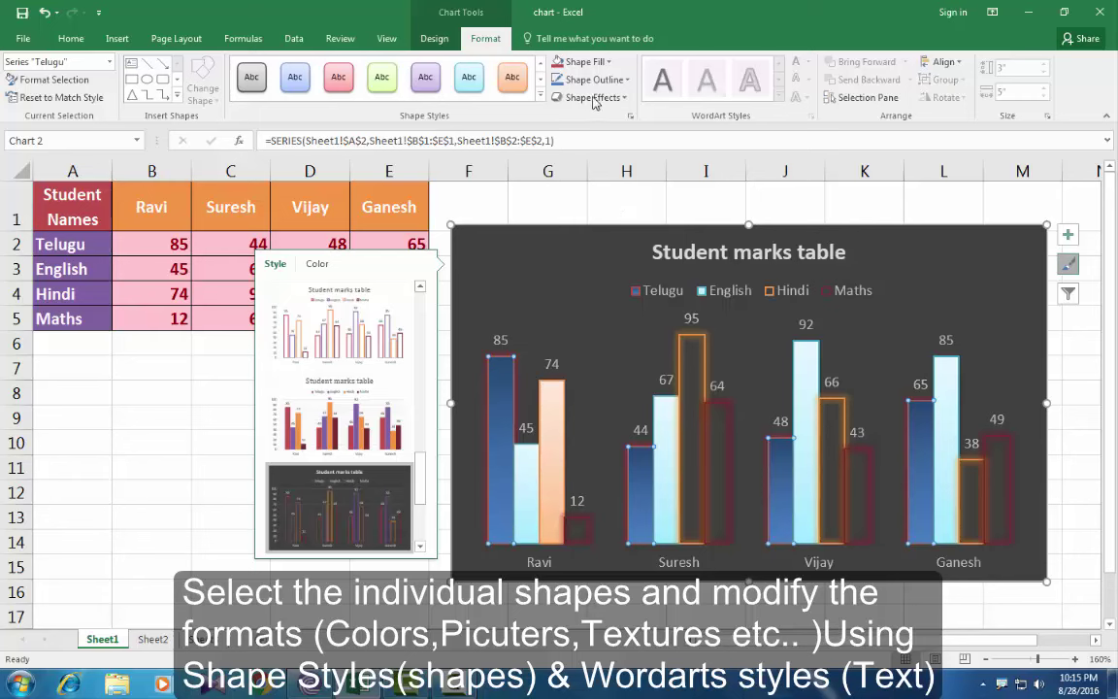
Step: Select the Maths series and look at its outline colour choices
{"action": "left_click", "coordinate": [577, 525]}
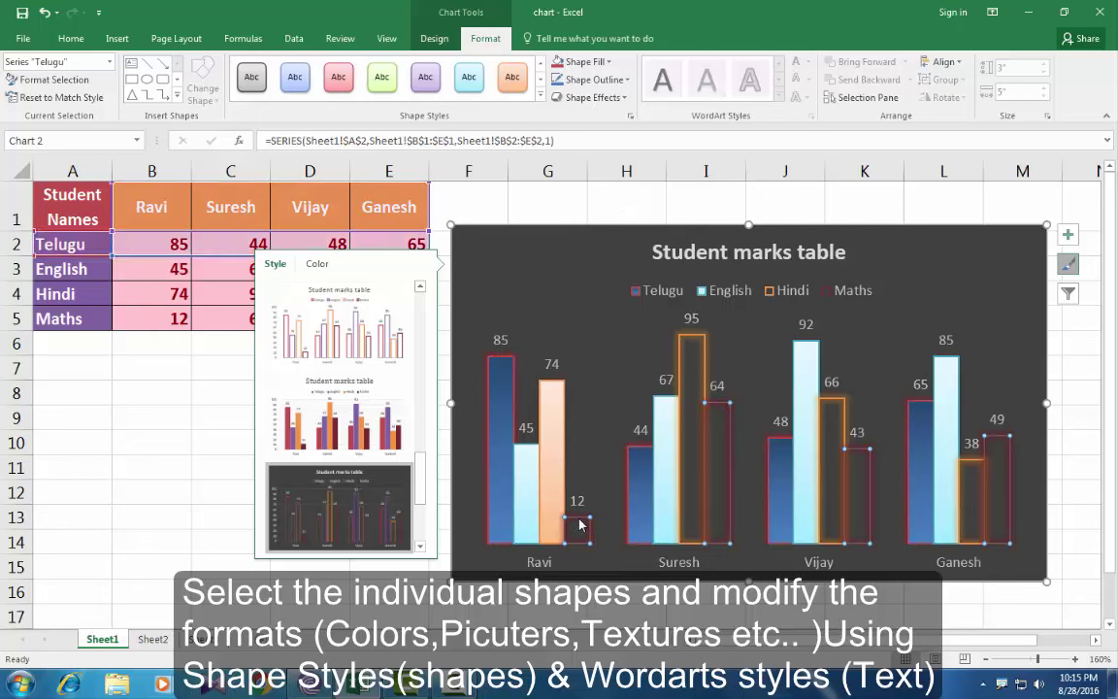
{"action": "left_click", "coordinate": [598, 81]}
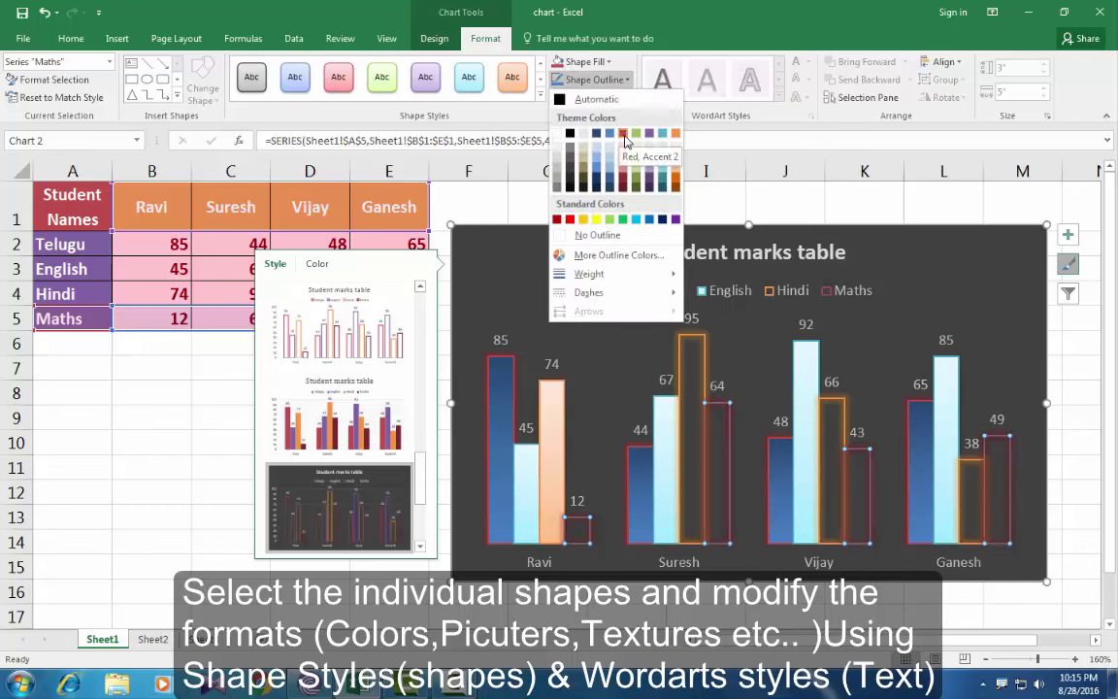
{"action": "key", "text": "Escape"}
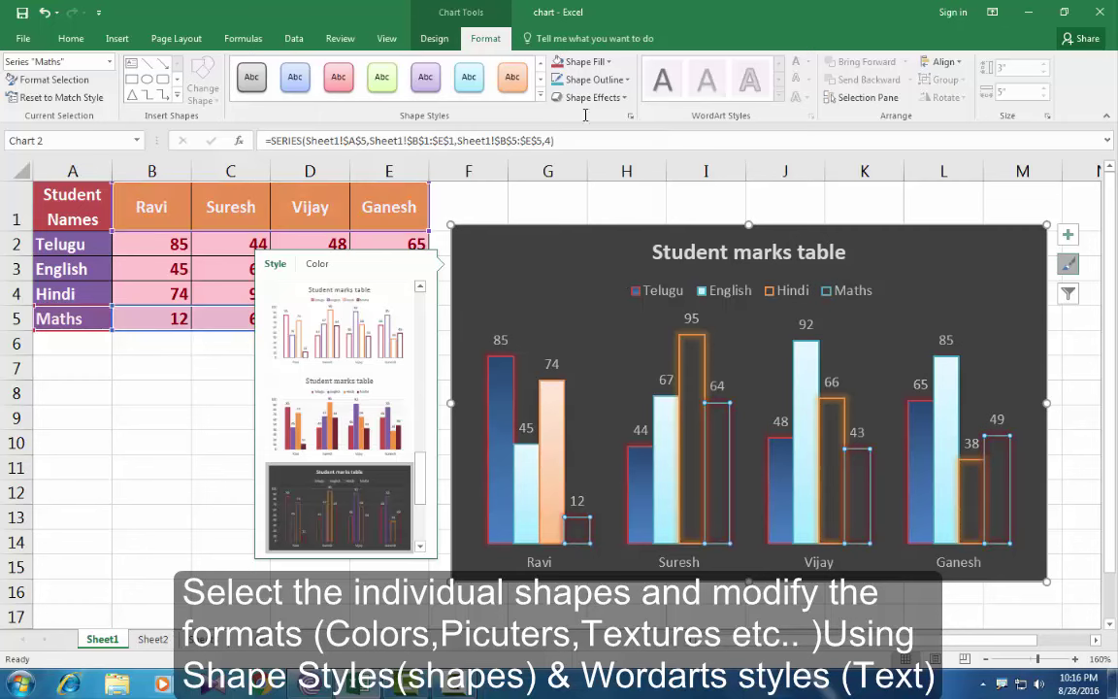
Step: Fill the Maths columns with the Penguins image from Sample Pictures using Shape Fill > Picture
{"action": "left_click", "coordinate": [594, 61]}
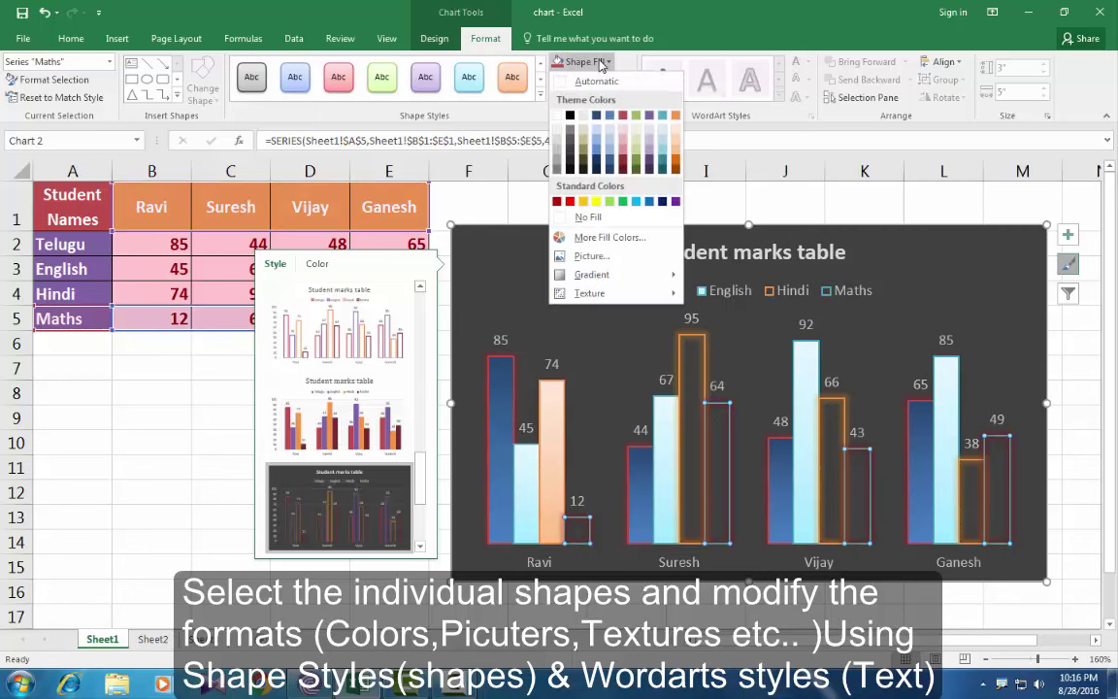
{"action": "left_click", "coordinate": [588, 257]}
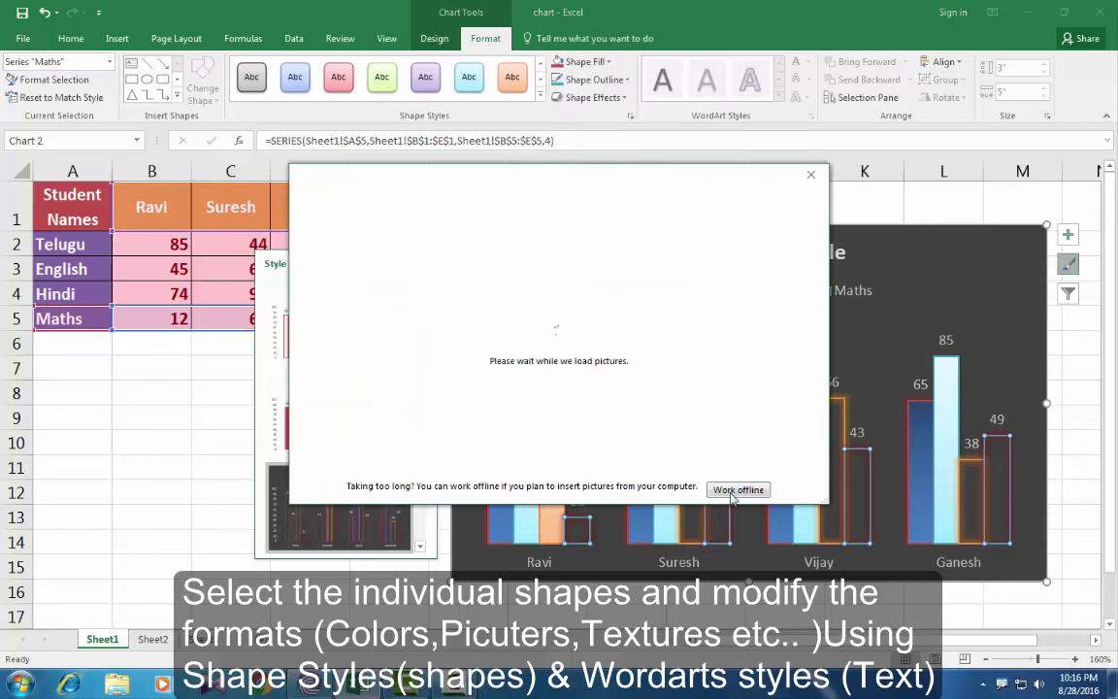
{"action": "left_click", "coordinate": [733, 490]}
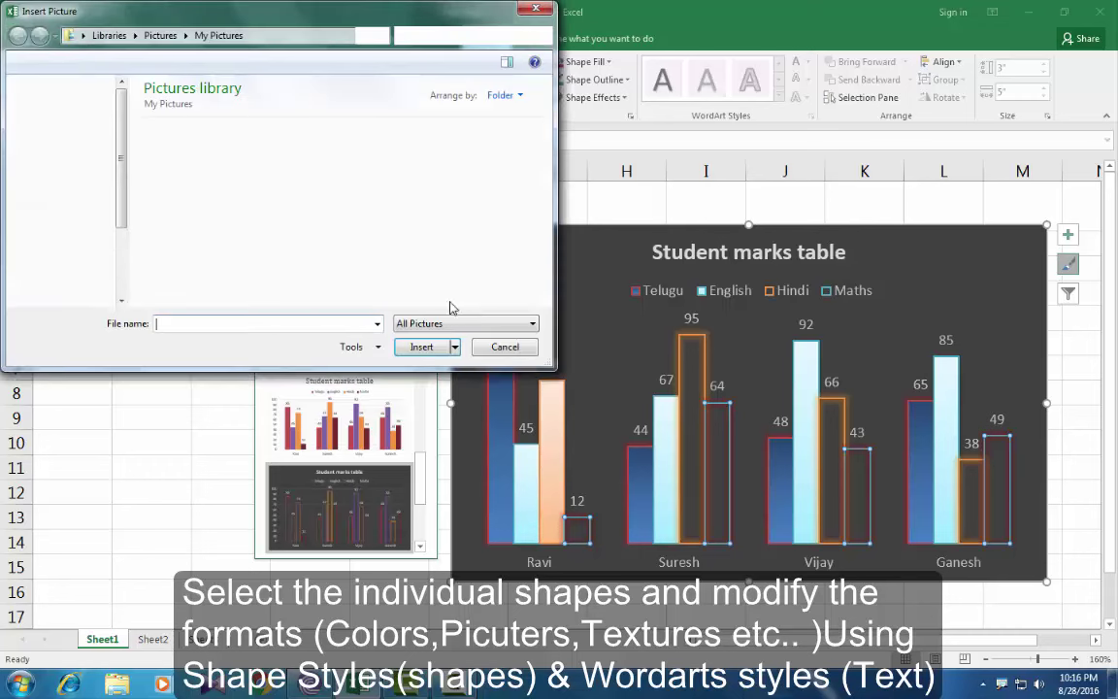
{"action": "double_click", "coordinate": [179, 163]}
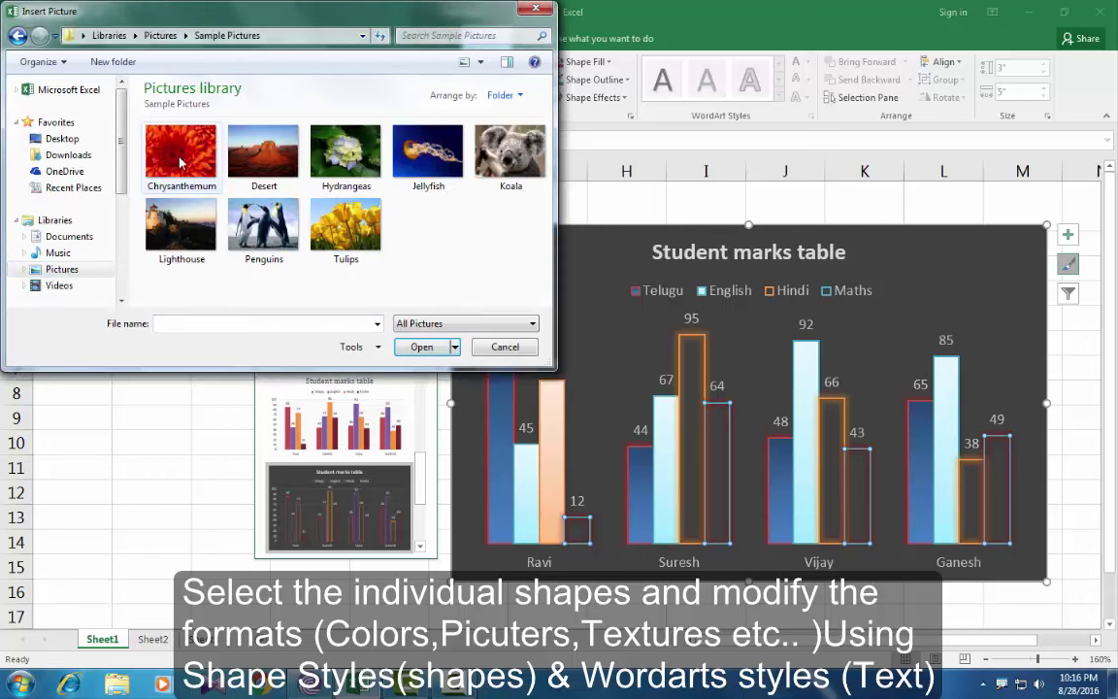
{"action": "left_click", "coordinate": [263, 225]}
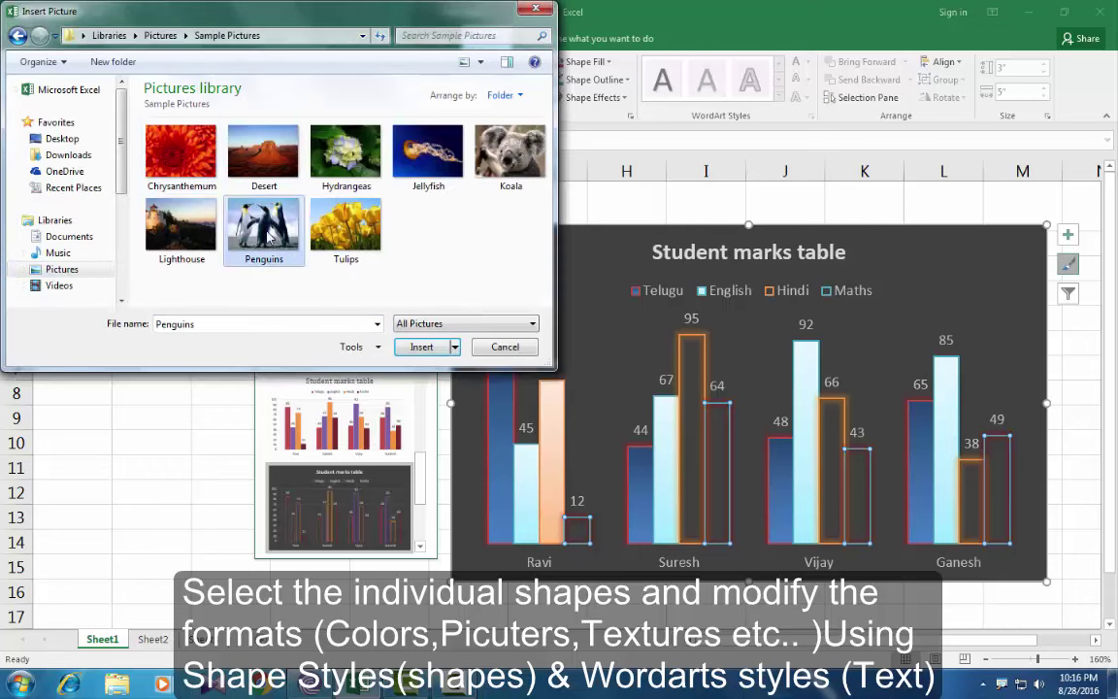
{"action": "left_click", "coordinate": [423, 348]}
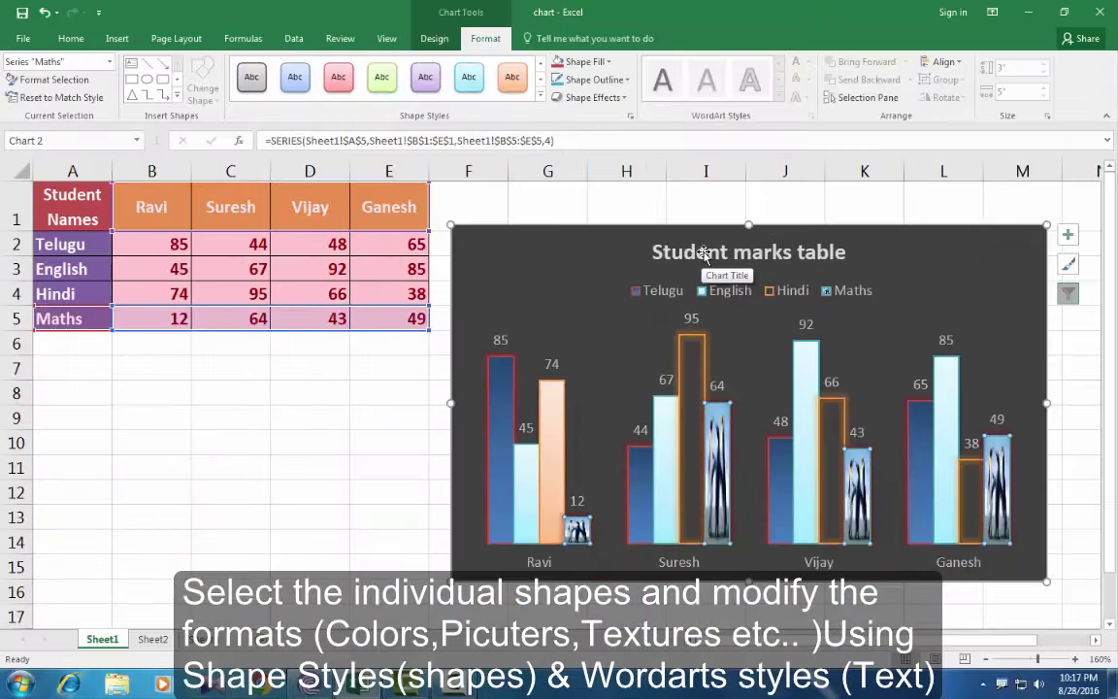
Step: Apply the blue WordArt style to the 'Student marks table' chart title
{"action": "left_click", "coordinate": [704, 254]}
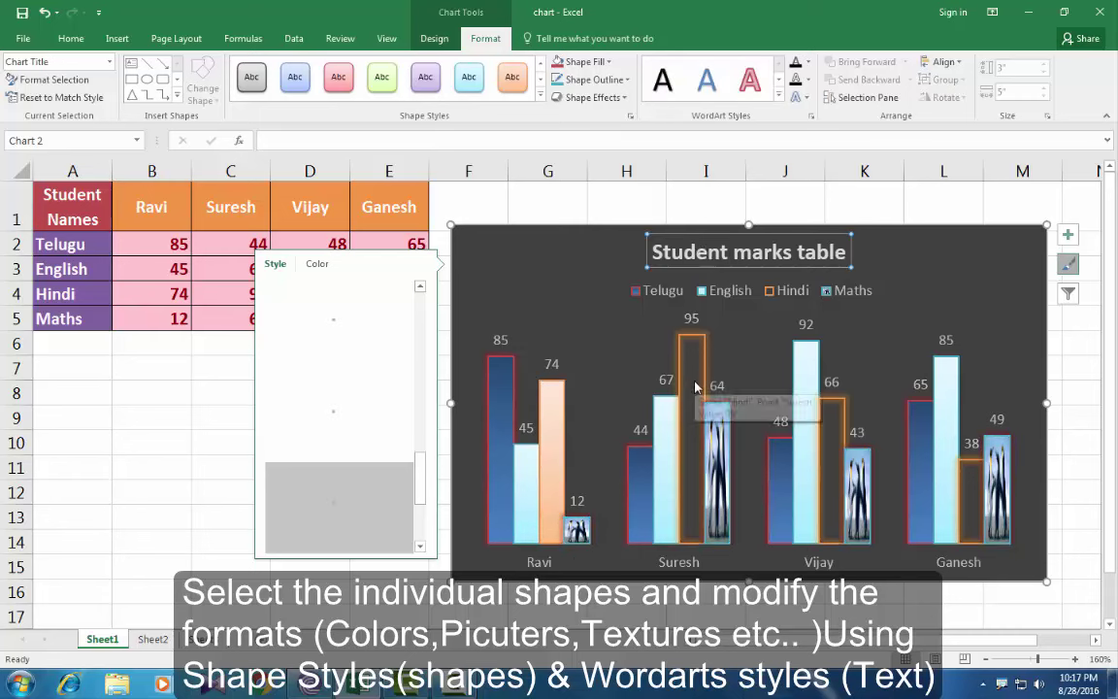
{"action": "mouse_move", "coordinate": [694, 386]}
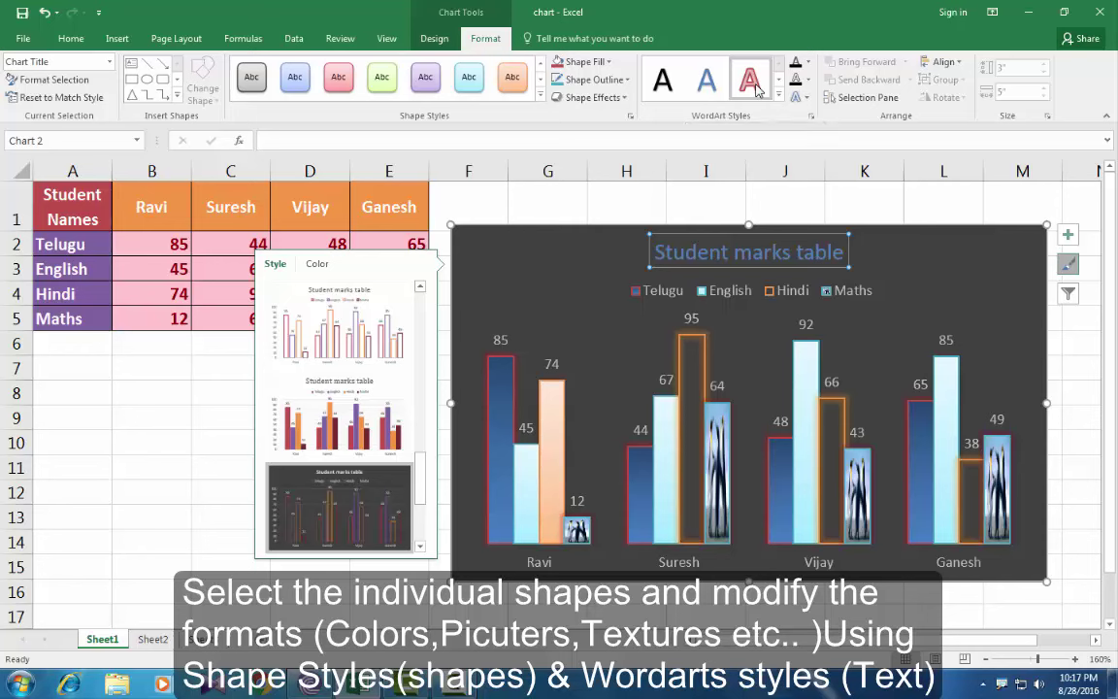
{"action": "left_click", "coordinate": [703, 92]}
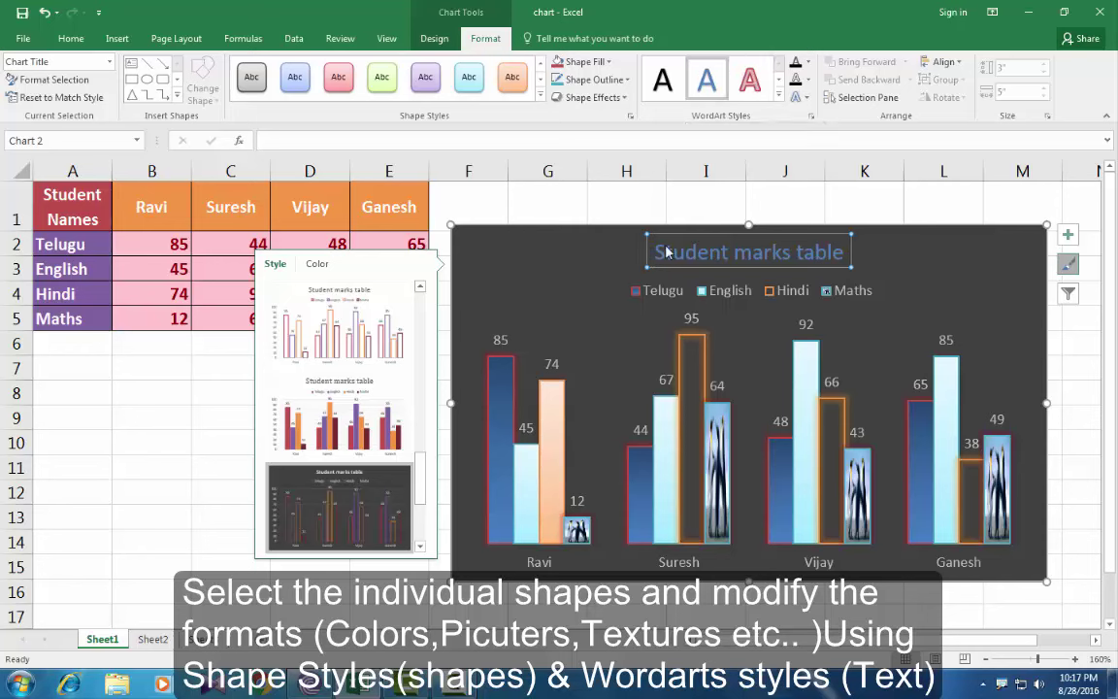
Step: Make the legend's series names (Telugu, English, Hindi, Maths) red
{"action": "left_click", "coordinate": [667, 296]}
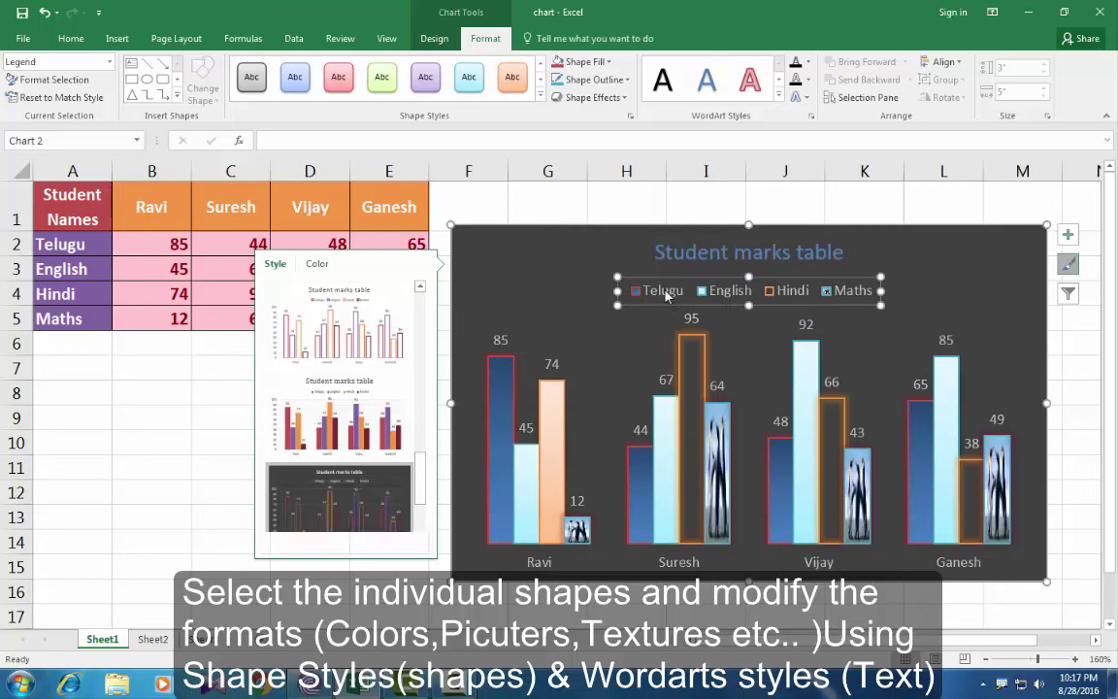
{"action": "left_click", "coordinate": [808, 62]}
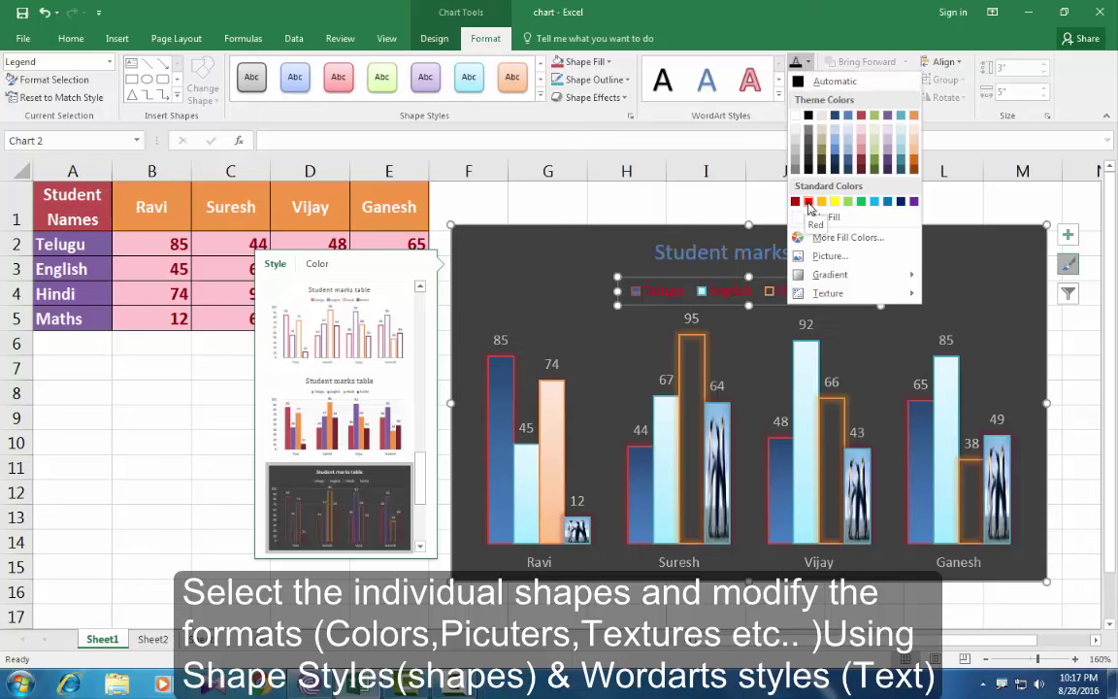
{"action": "left_click", "coordinate": [807, 203]}
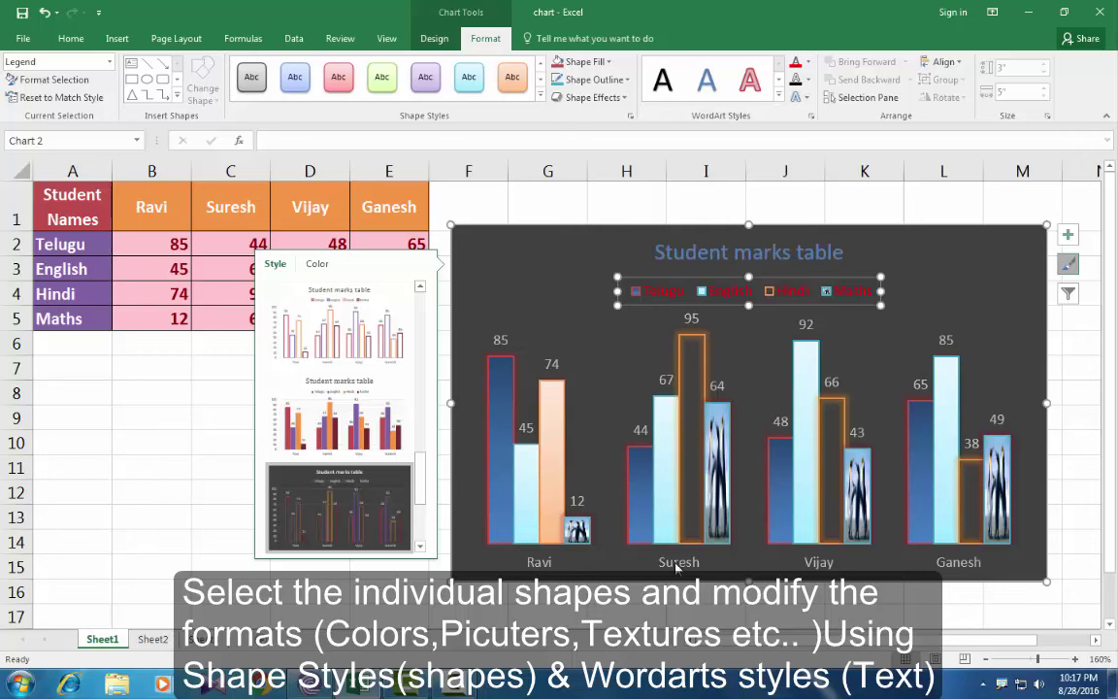
{"action": "left_click", "coordinate": [676, 565]}
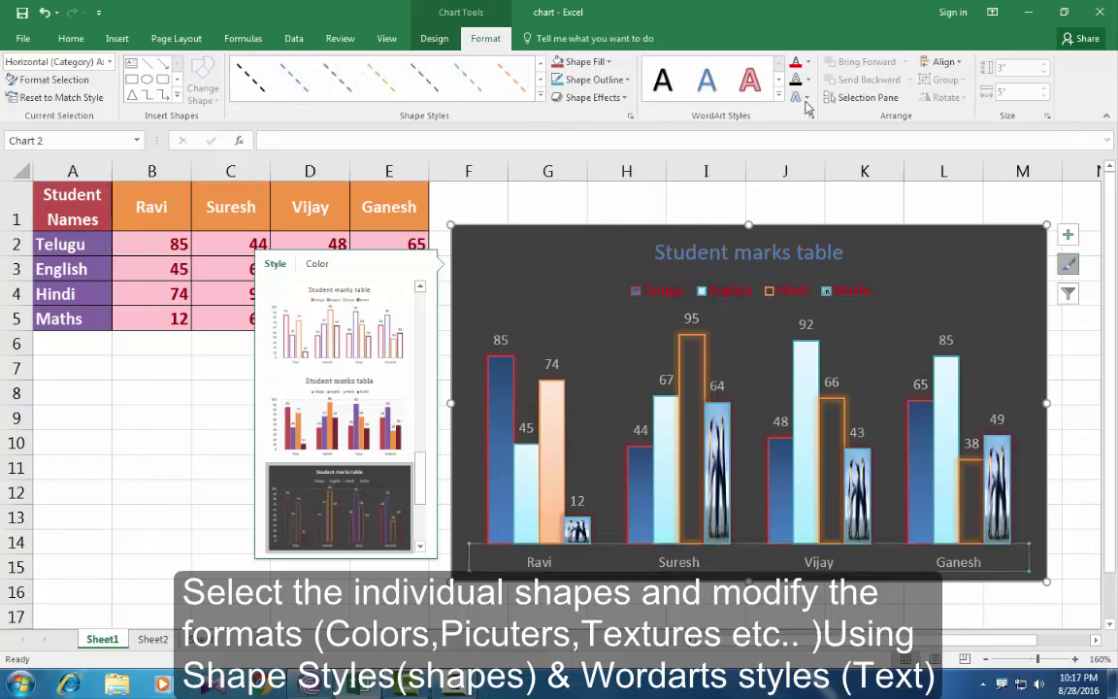
Step: Give the Ravi, Suresh, Vijay and Ganesh axis labels a reflection text effect
{"action": "left_click", "coordinate": [807, 81]}
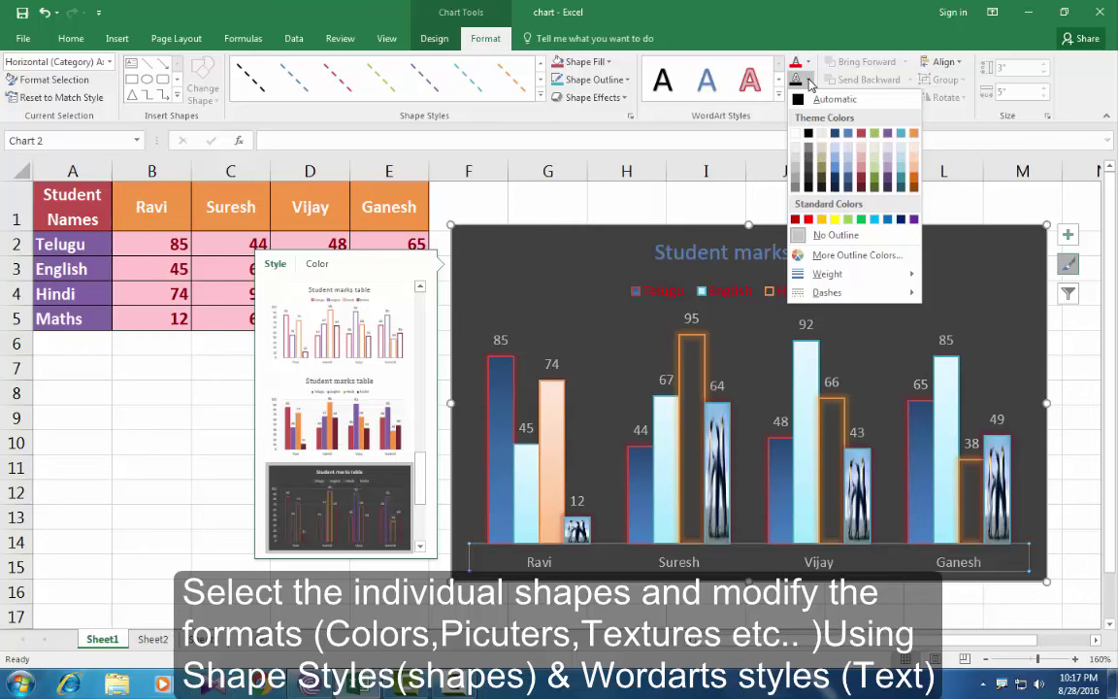
{"action": "left_click", "coordinate": [774, 113]}
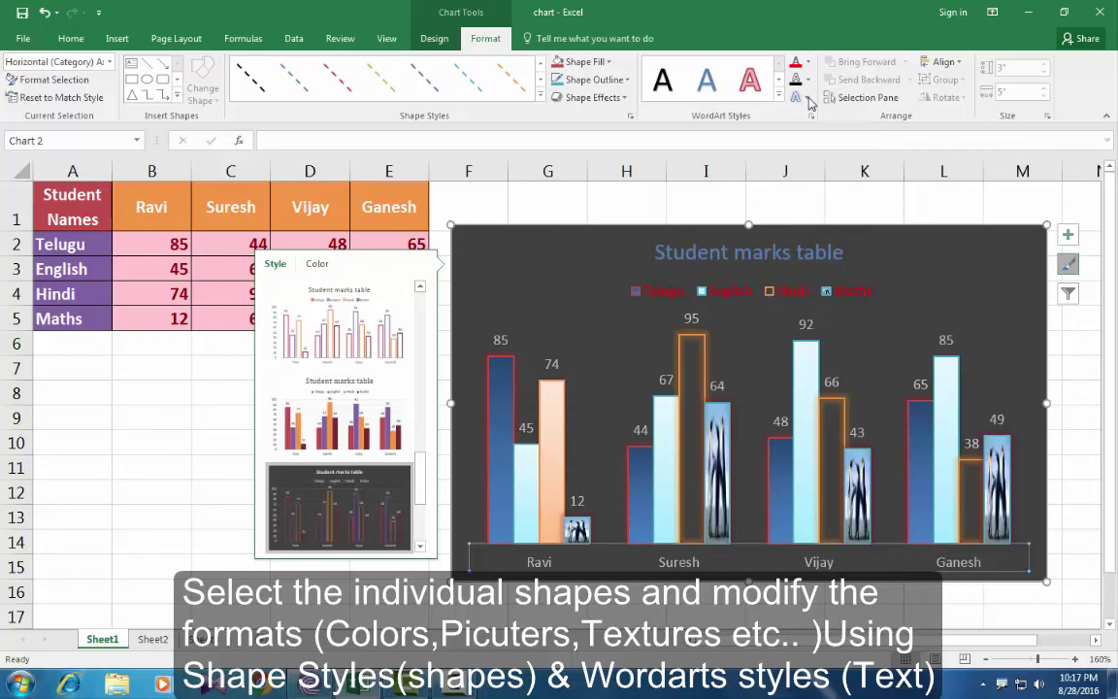
{"action": "left_click", "coordinate": [809, 99]}
{"action": "left_click", "coordinate": [810, 101]}
{"action": "left_click", "coordinate": [810, 100]}
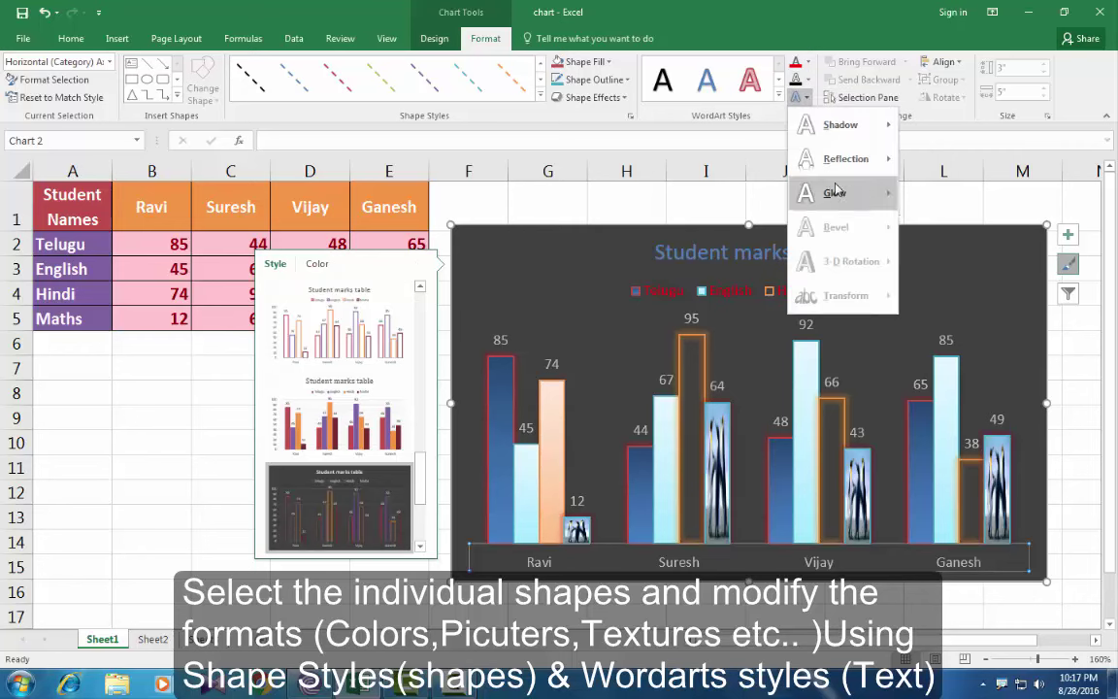
{"action": "mouse_move", "coordinate": [835, 192]}
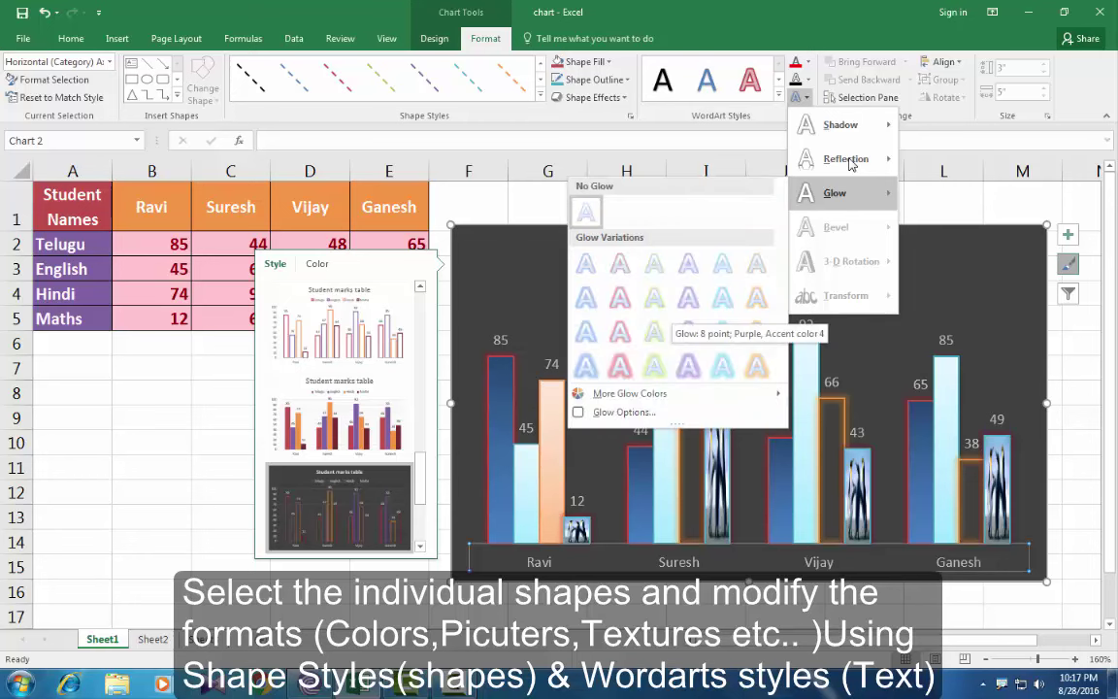
{"action": "mouse_move", "coordinate": [841, 165]}
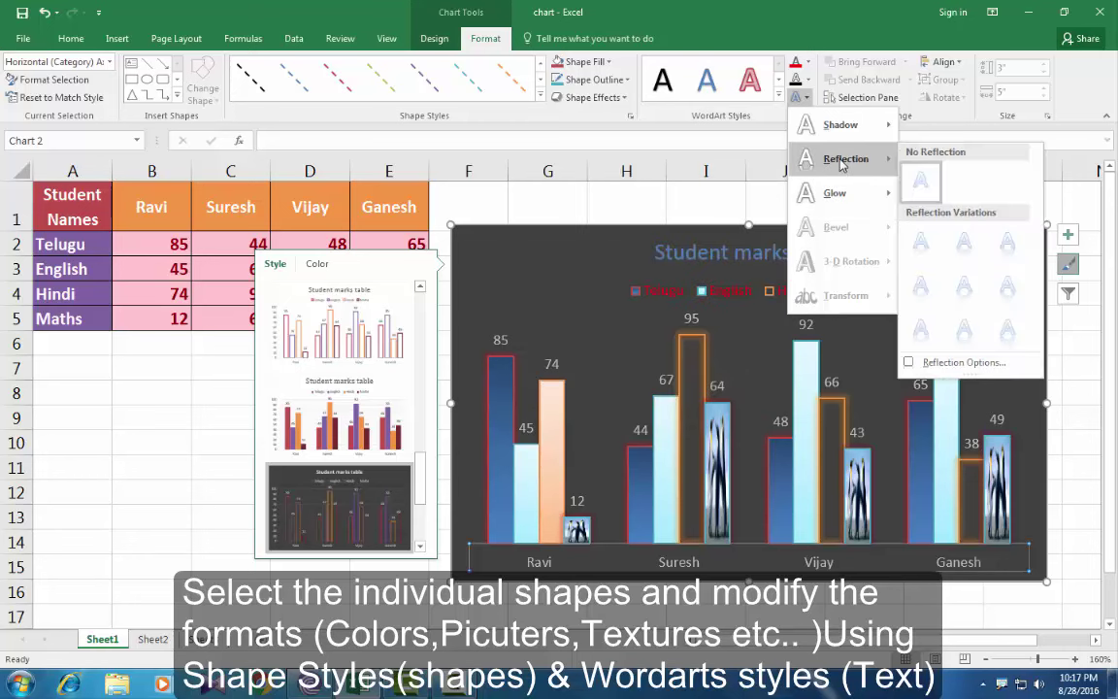
{"action": "left_click", "coordinate": [963, 332]}
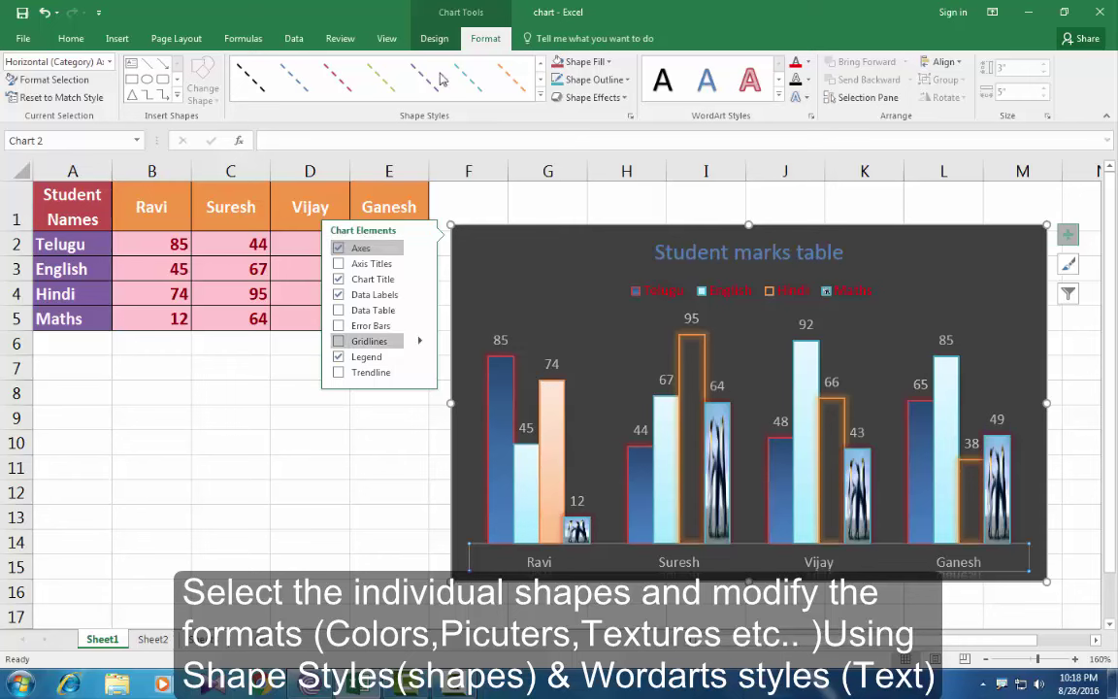
Step: Toggle the chart gridlines and bring the Chart Tools Design options with the style gallery back
{"action": "left_click", "coordinate": [393, 342]}
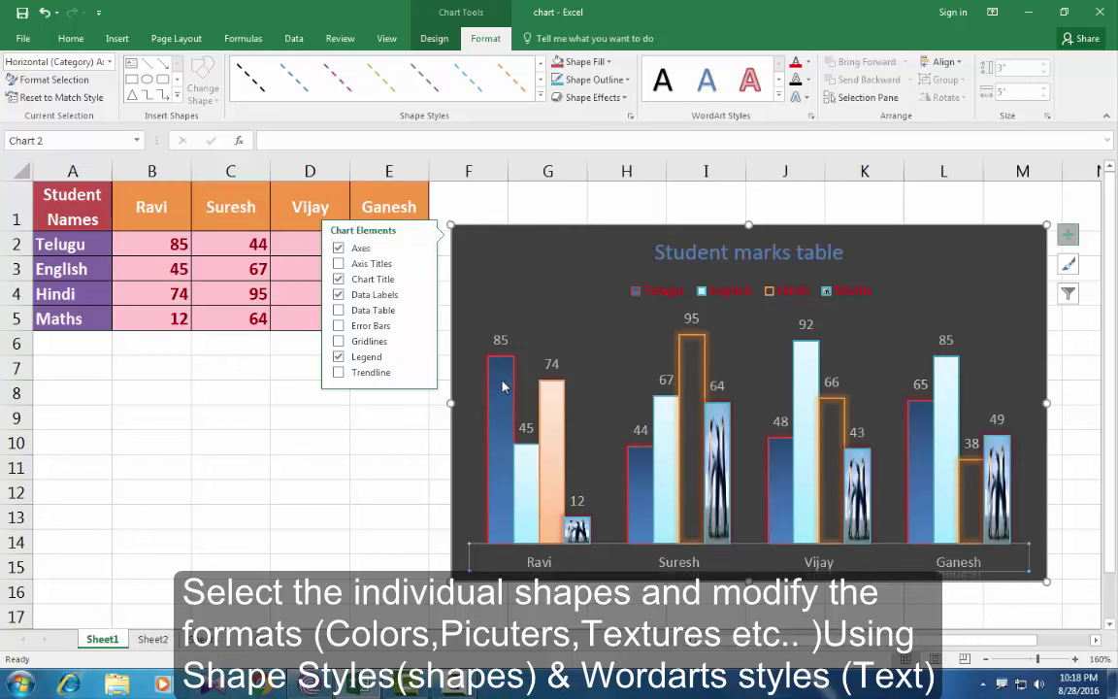
{"action": "mouse_move", "coordinate": [495, 374]}
{"action": "left_click", "coordinate": [432, 39]}
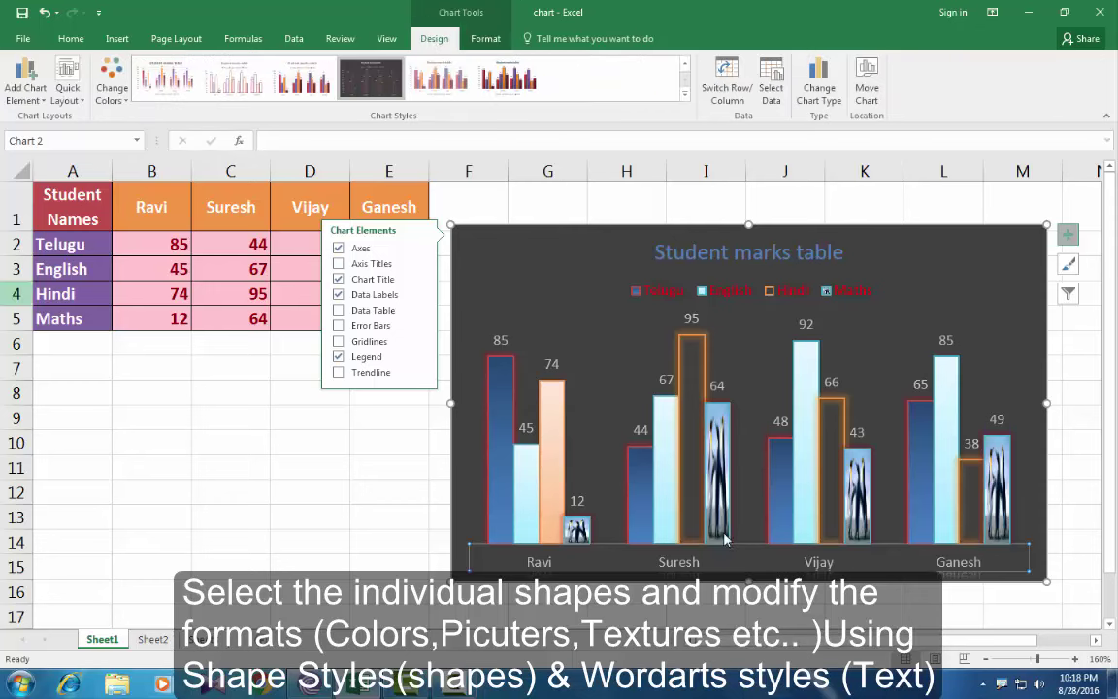